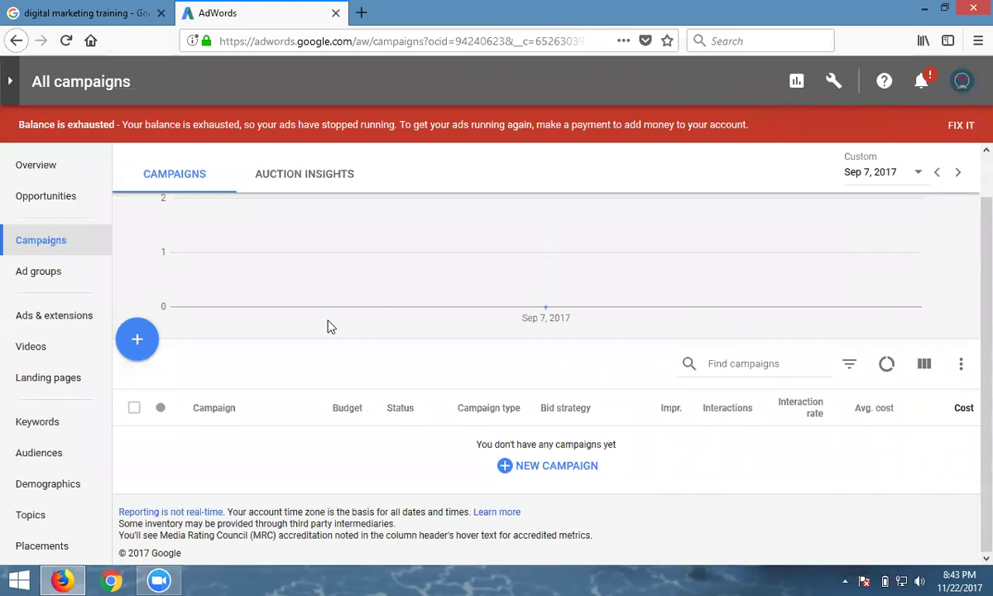
- Start a new campaign from the + menu and choose the Universal App campaign type
click(140, 340)
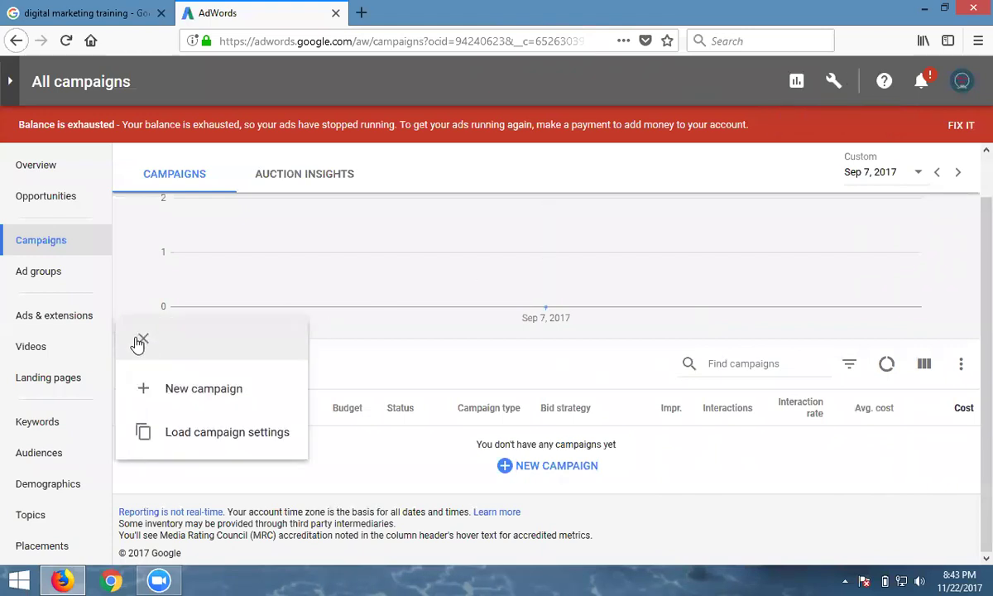
click(163, 403)
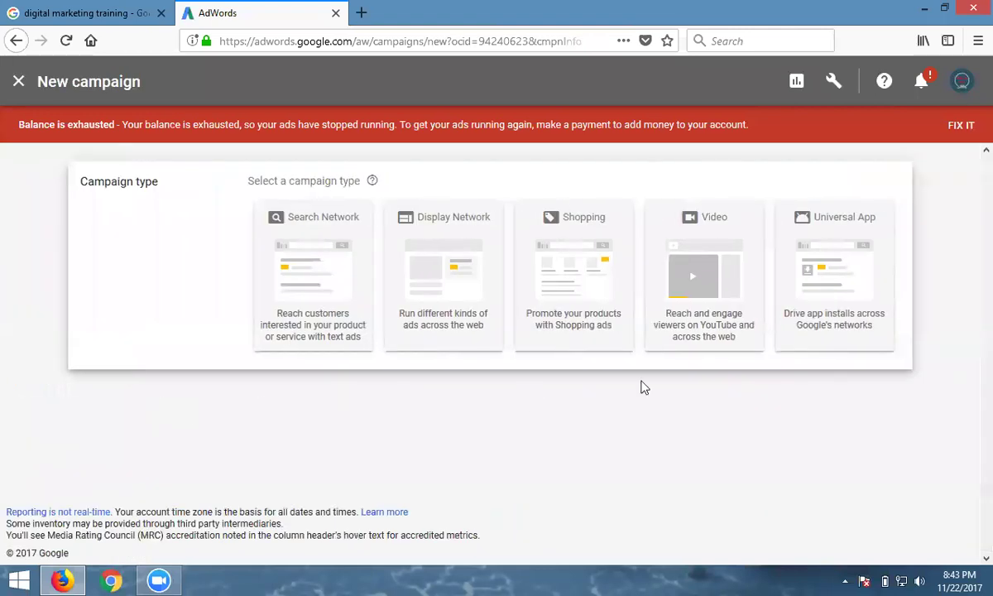
click(823, 256)
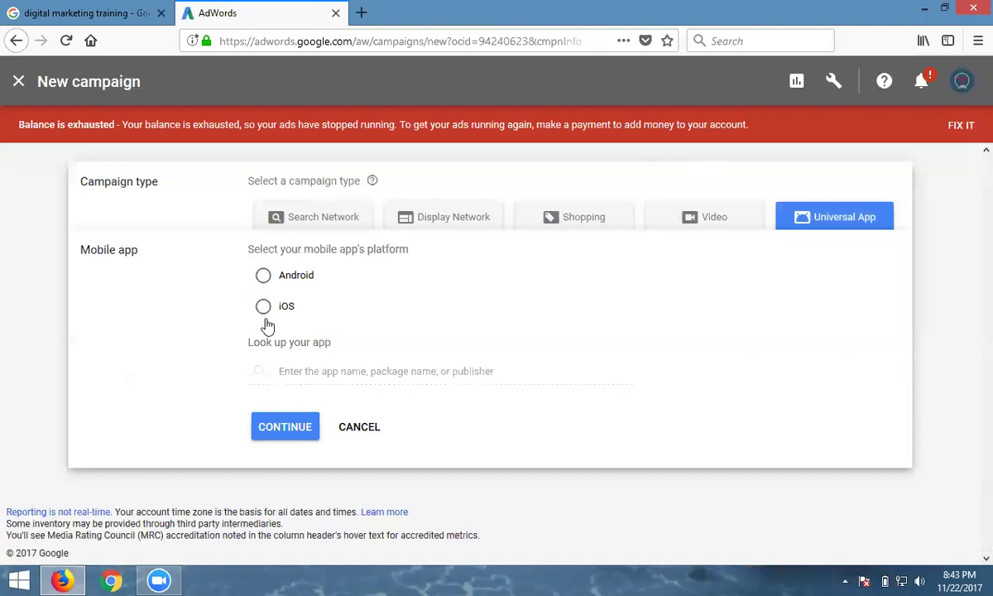
- In the Google tab, replace the old query with 'uber' and run the search
click(56, 11)
triple_click(163, 91)
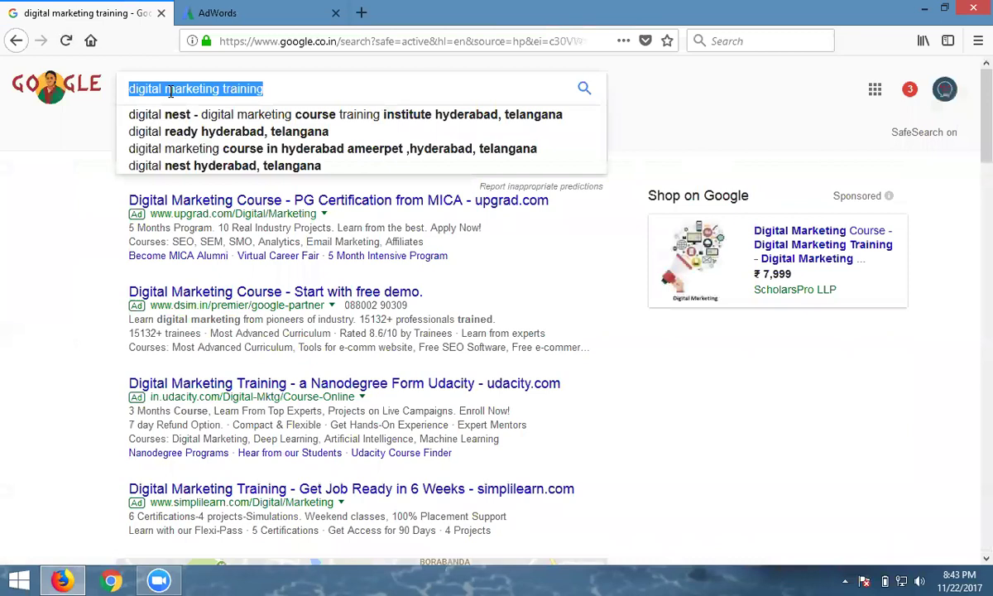
text(uber)
key(Return)
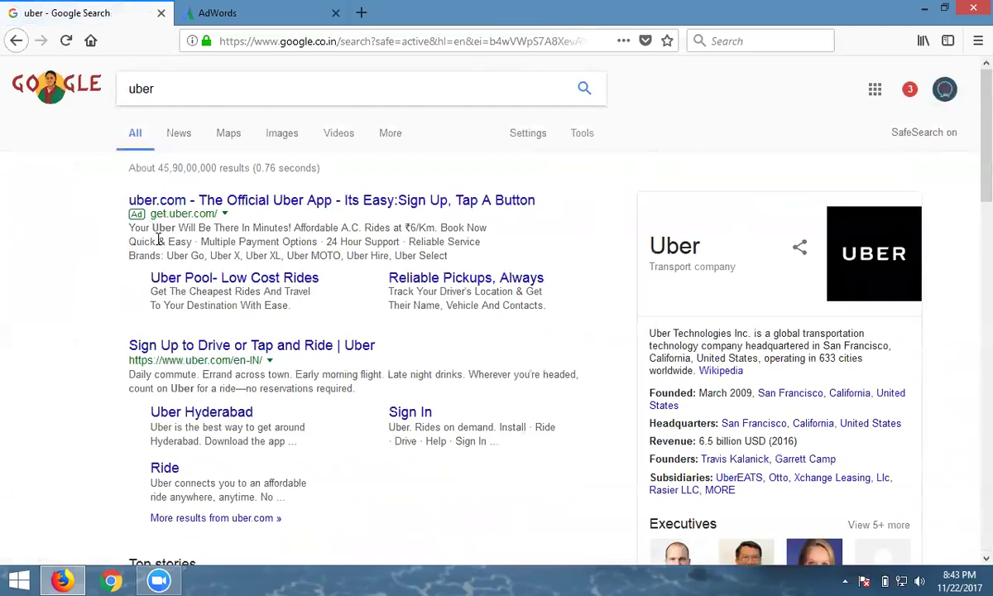
- Choose the iOS platform and select the Uber app by Uber Technologies, Inc
click(273, 13)
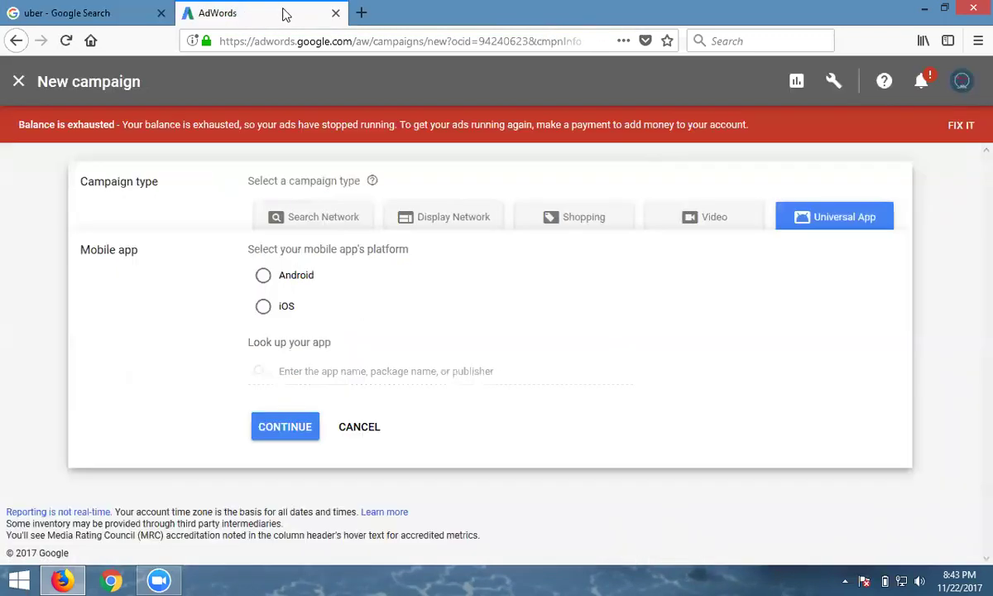
click(265, 307)
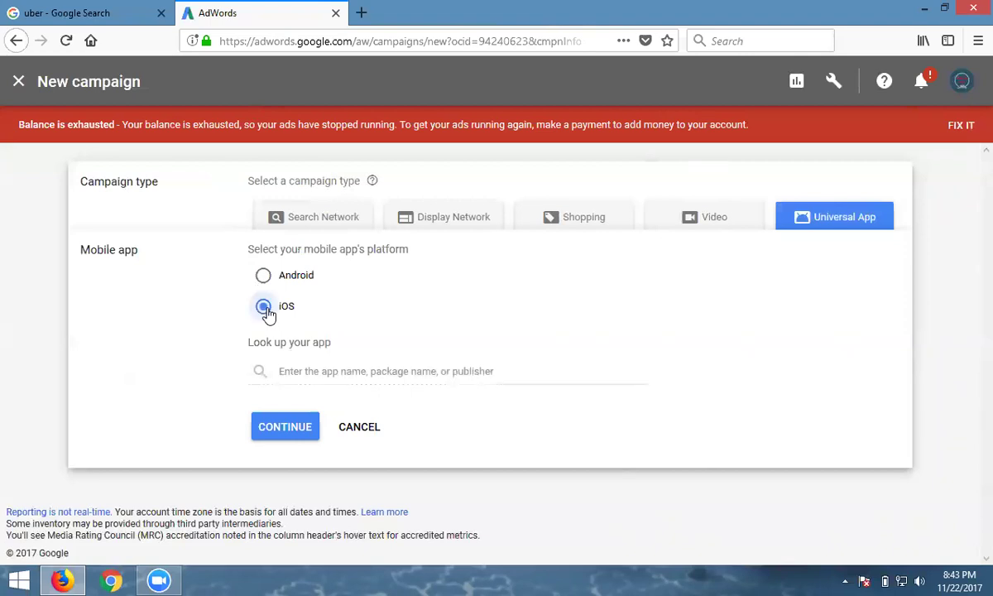
click(300, 373)
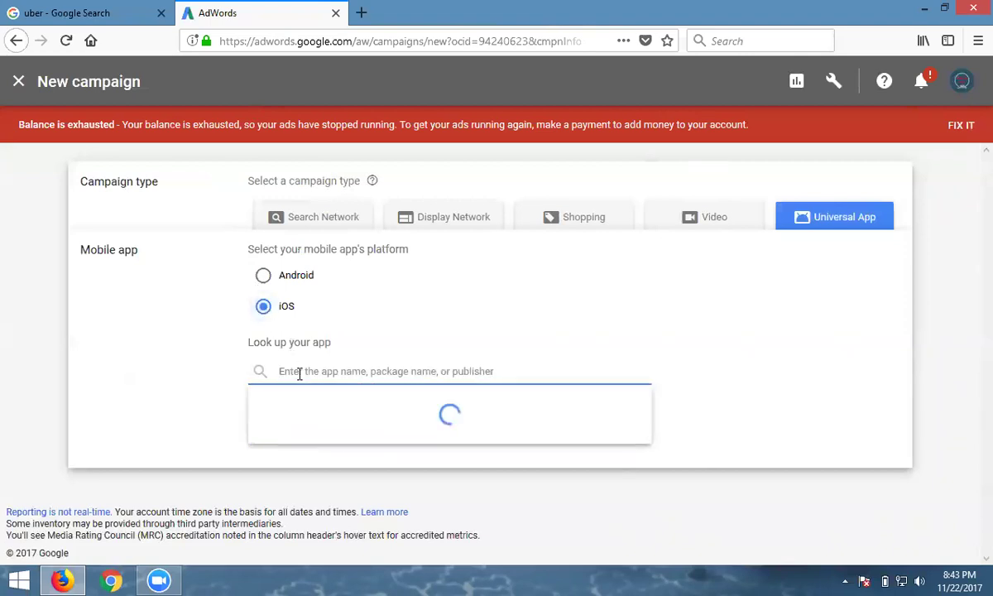
text(uber)
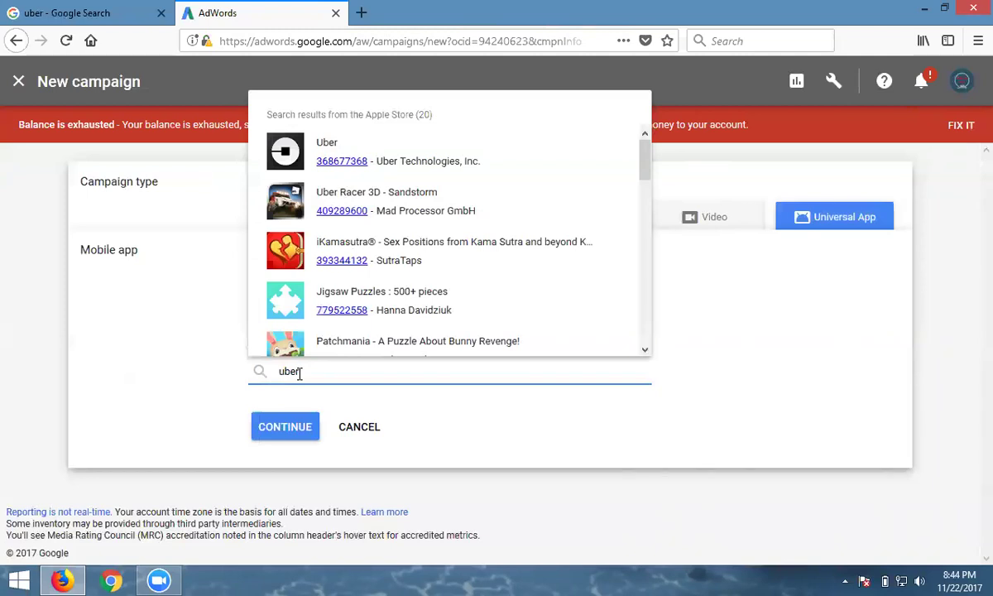
click(299, 153)
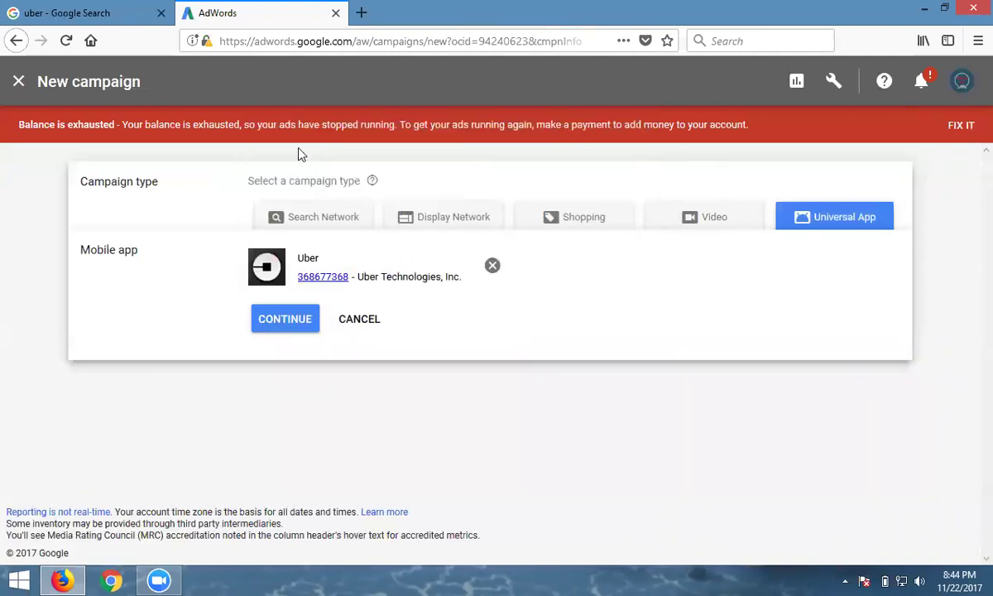
- Swap the iOS app for the Android Uber app (com.ubercab) and continue to campaign settings
click(492, 265)
click(298, 275)
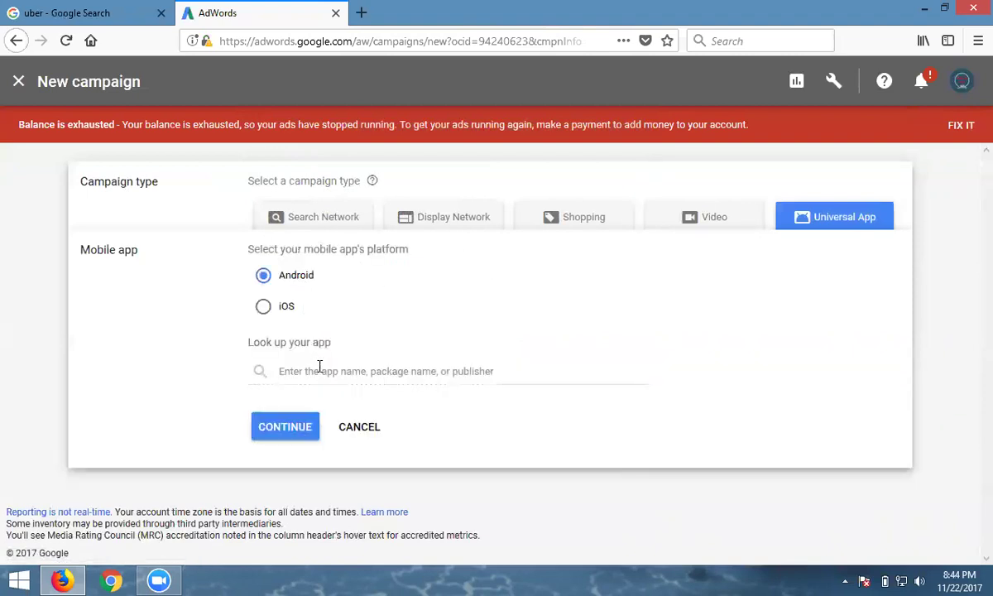
click(323, 371)
text(uber)
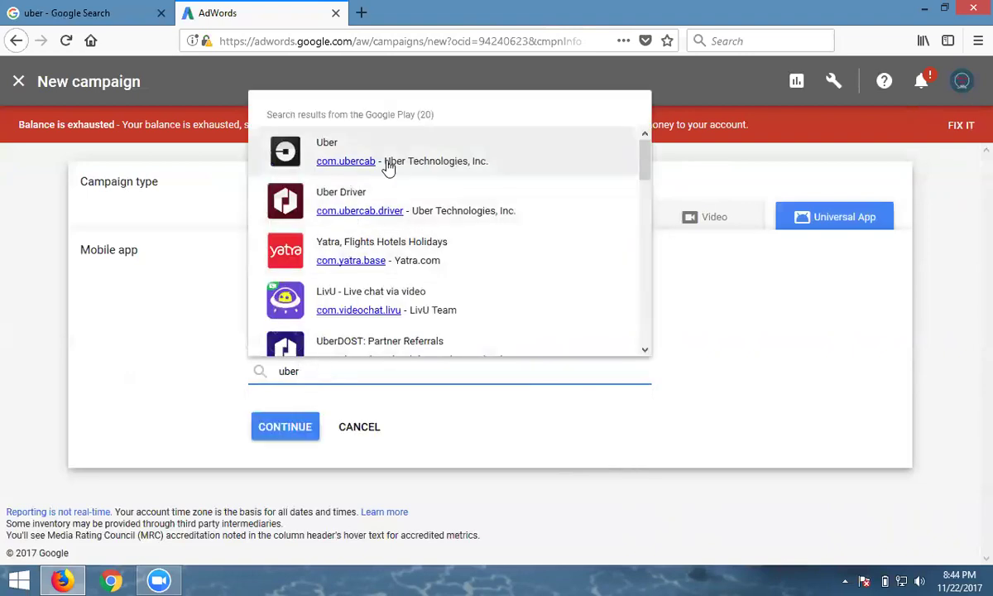
click(393, 166)
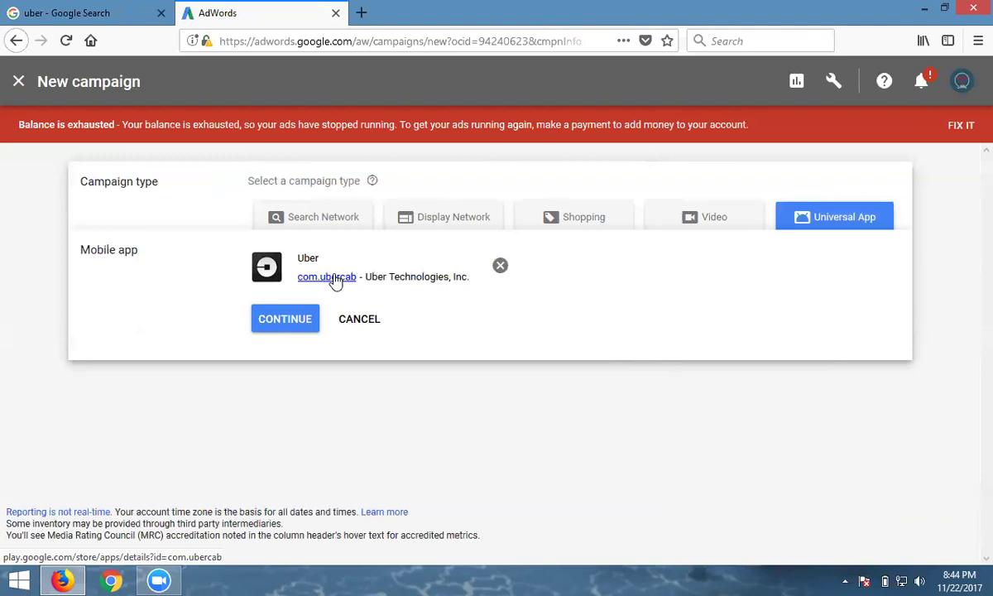
click(296, 326)
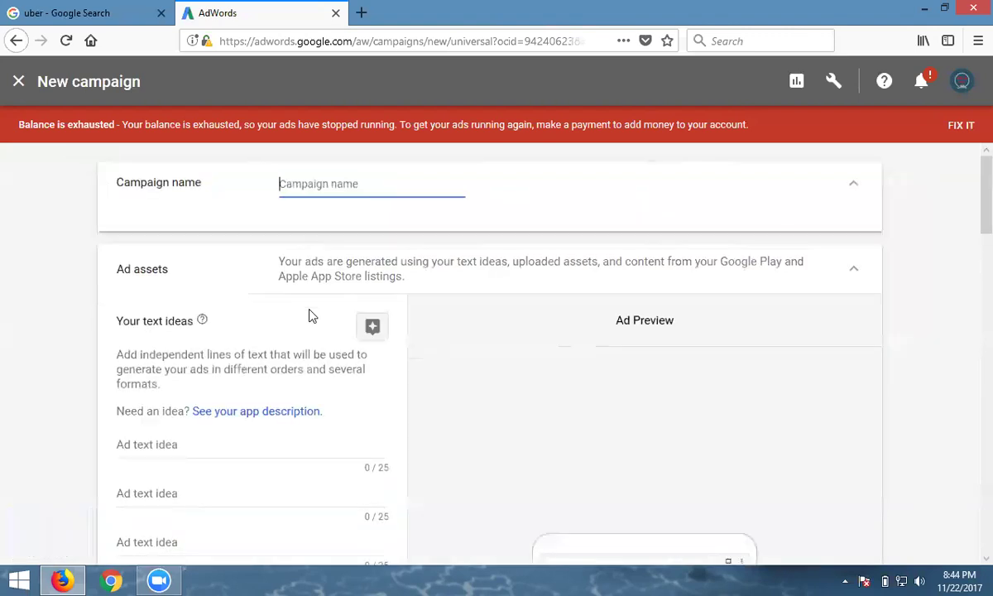
- Enter 'uber mobile ad' as the campaign name and scroll to the Ad assets section
text(uber mo)
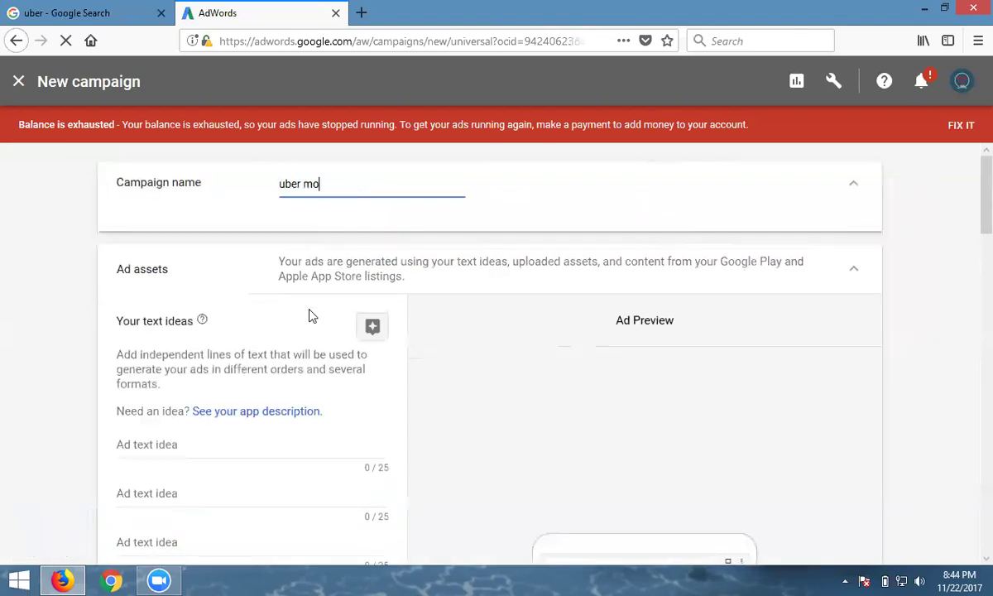
text(bile ad)
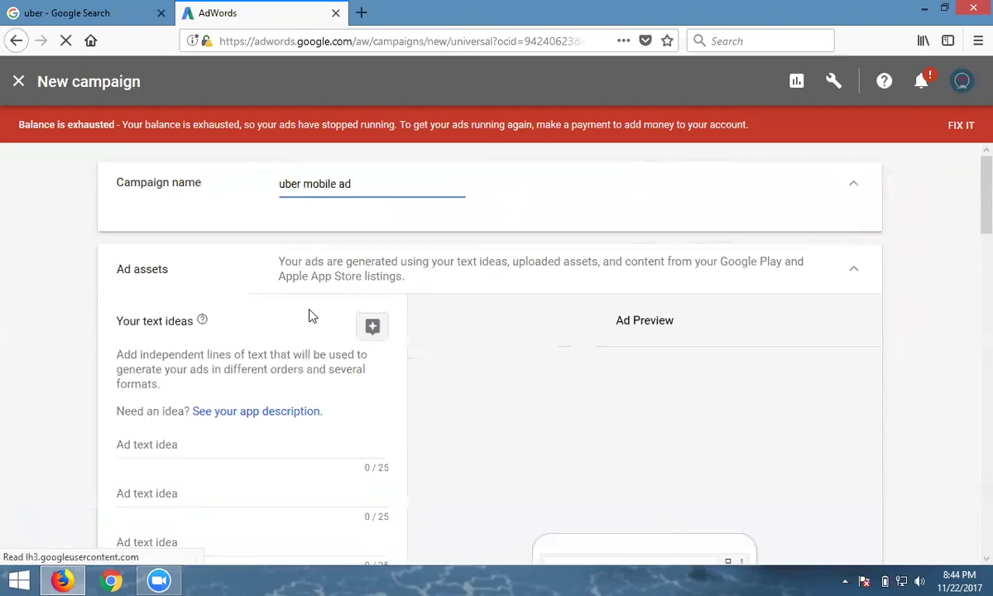
scroll(315, 295, down, 1)
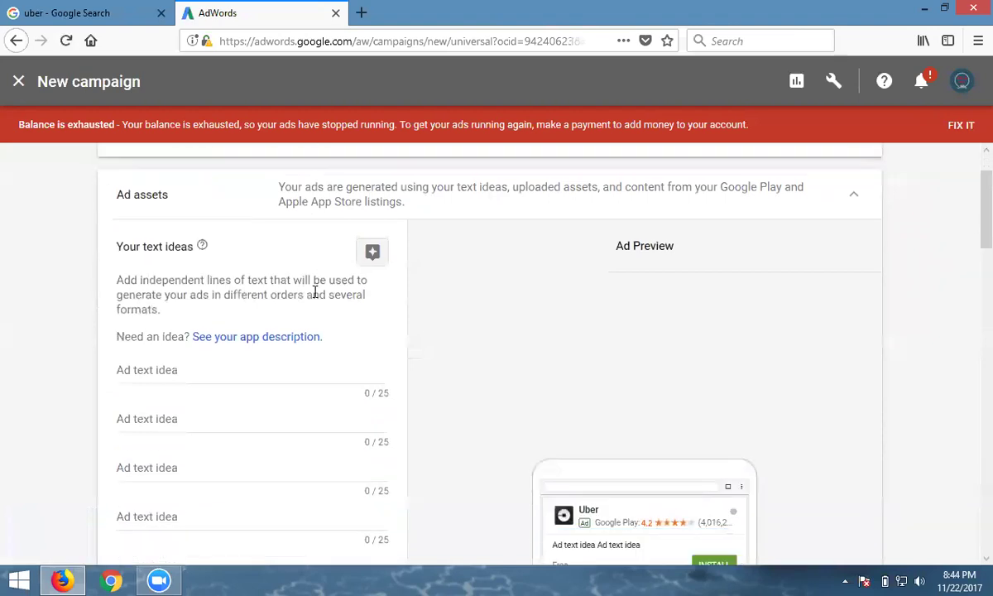
scroll(314, 294, down, 1)
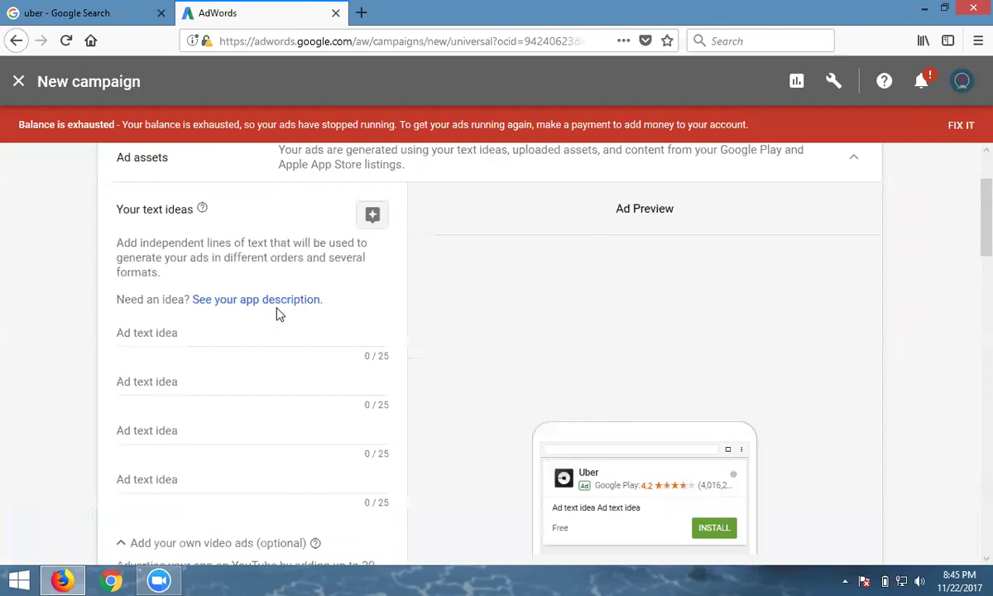
- Enter 'first free ride' as the first ad text idea, then select the second idea field
click(176, 332)
text(first)
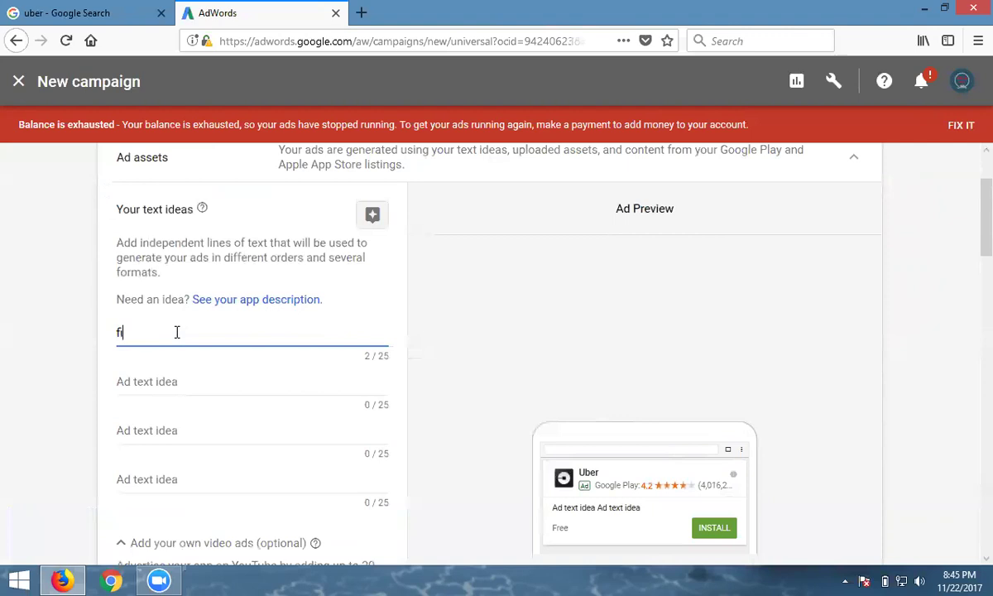
text( free ride)
click(181, 384)
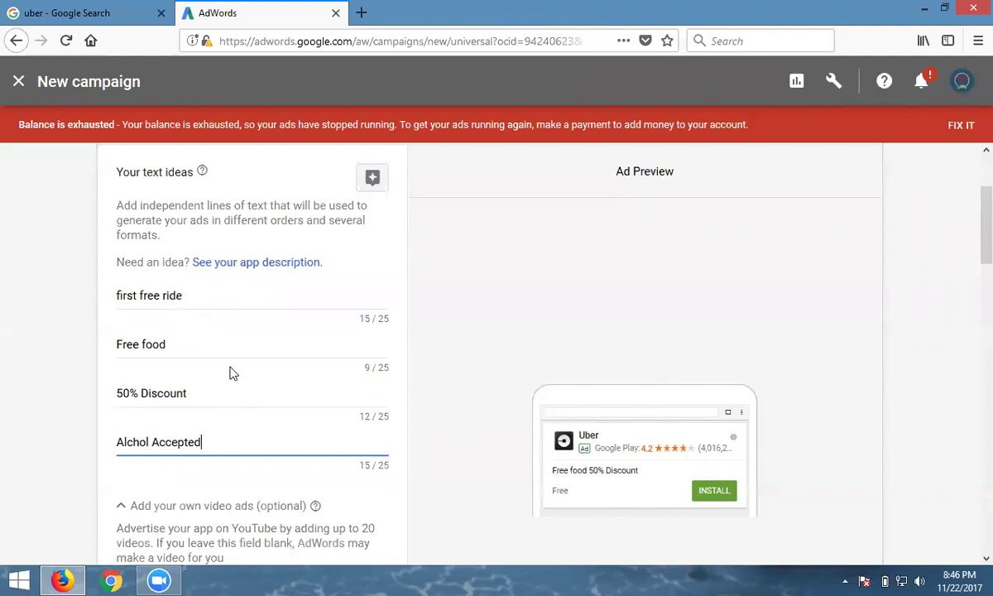
- Search the video suggestions for uber and open the channel behind HOW TO BOOK UBER CAB? in a new tab
scroll(197, 337, down, 5)
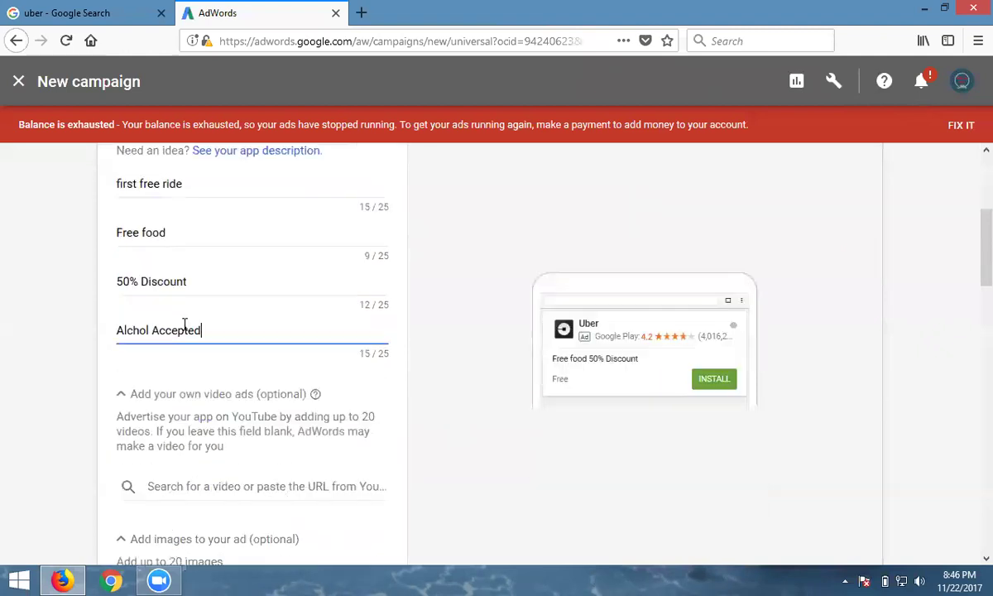
click(205, 340)
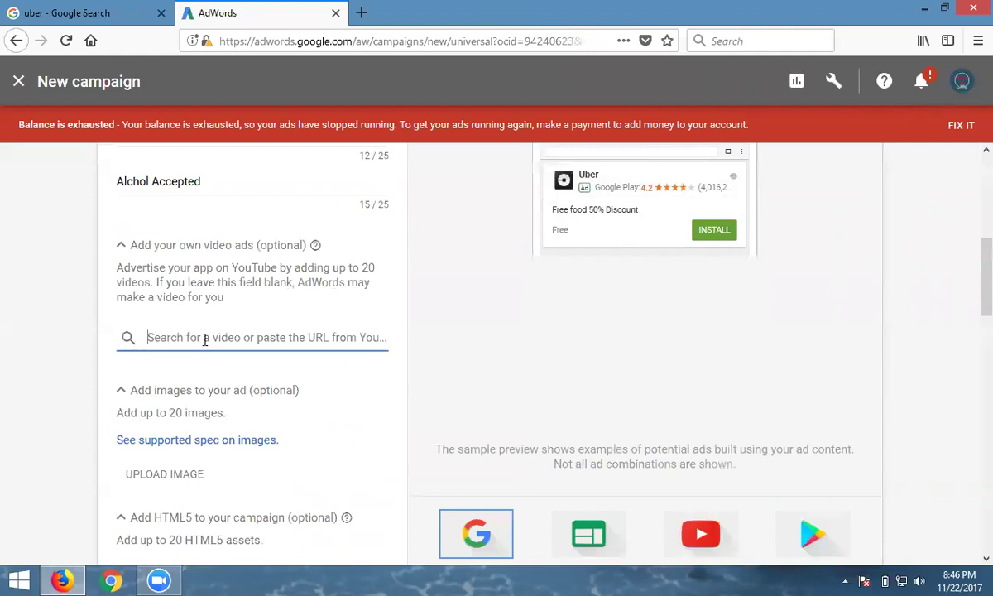
text(ubert)
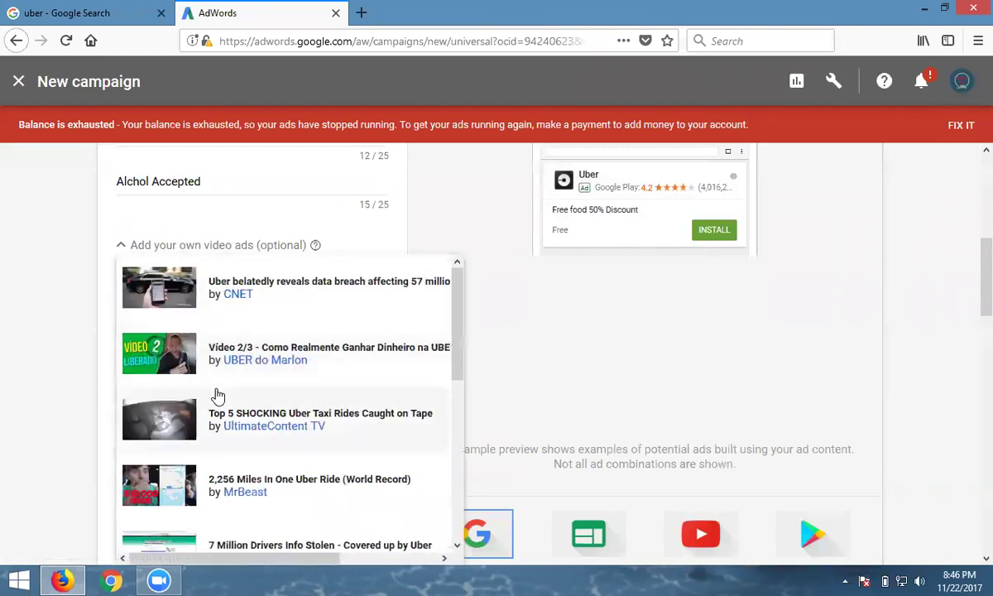
click(20, 327)
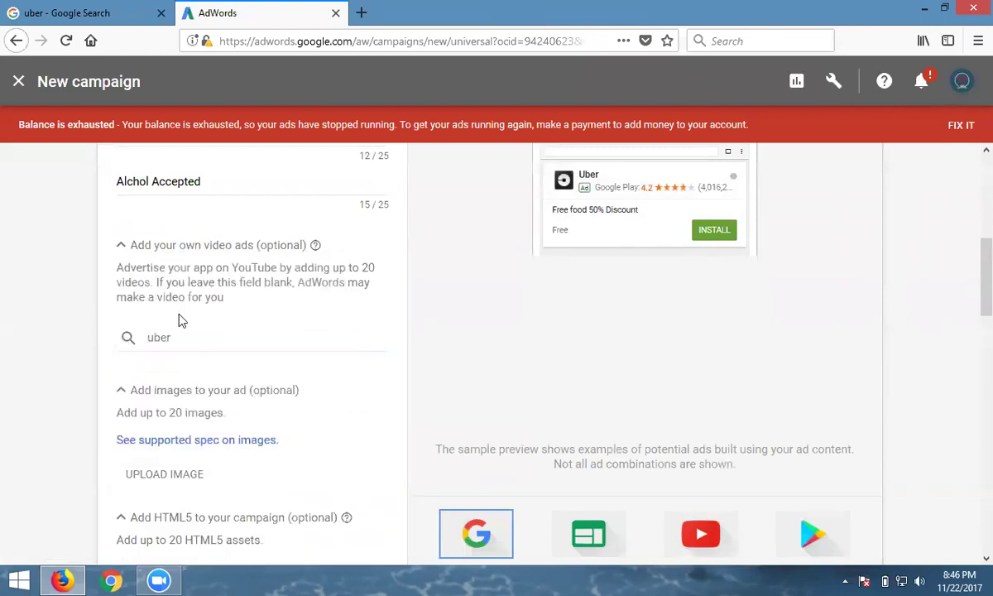
click(188, 337)
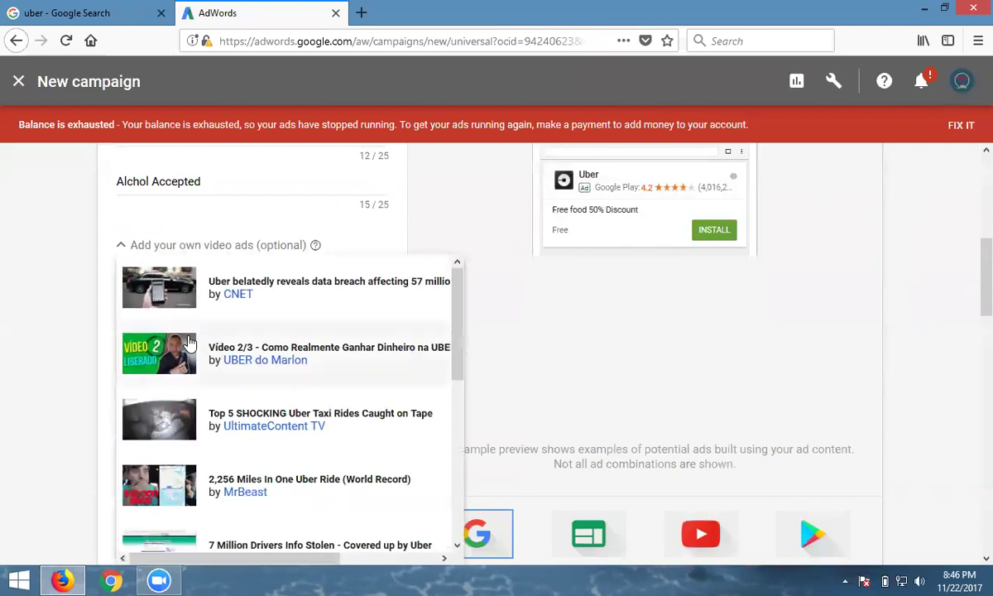
scroll(189, 339, down, 5)
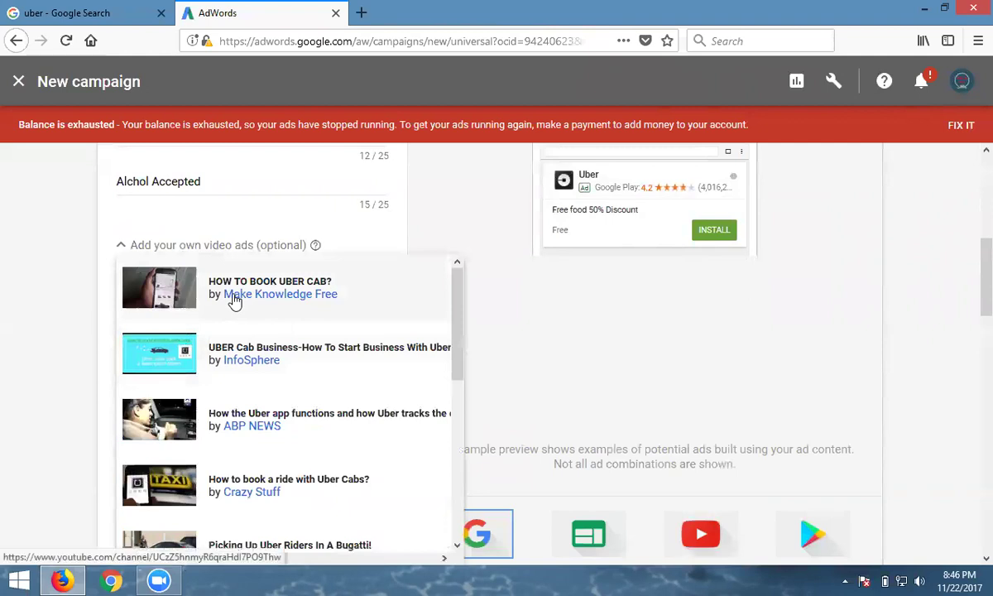
click(235, 302)
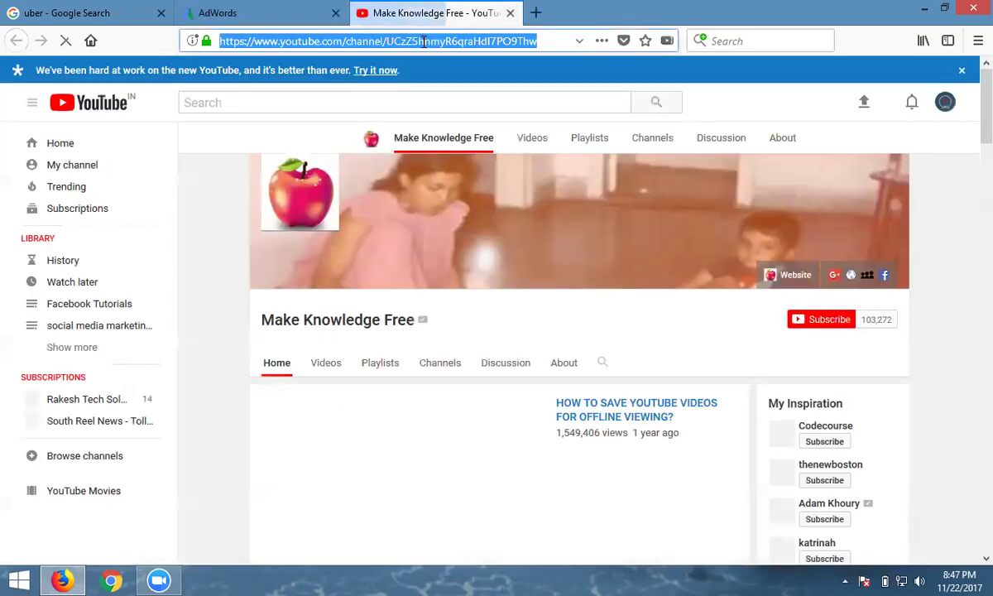
- Close the YouTube tab, review the supported image ad sizes in Help, then close Help
click(510, 14)
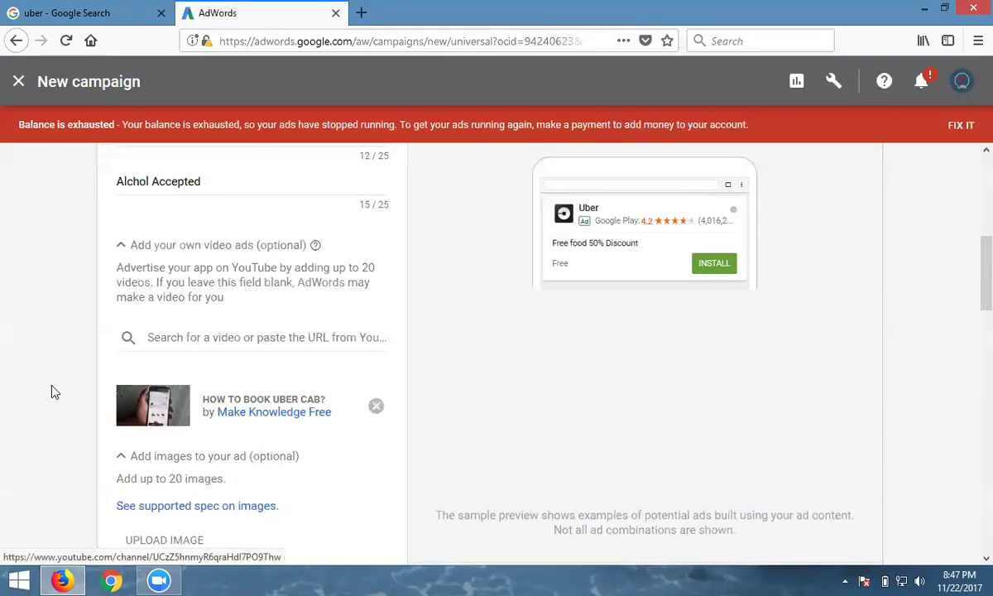
scroll(52, 387, down, 3)
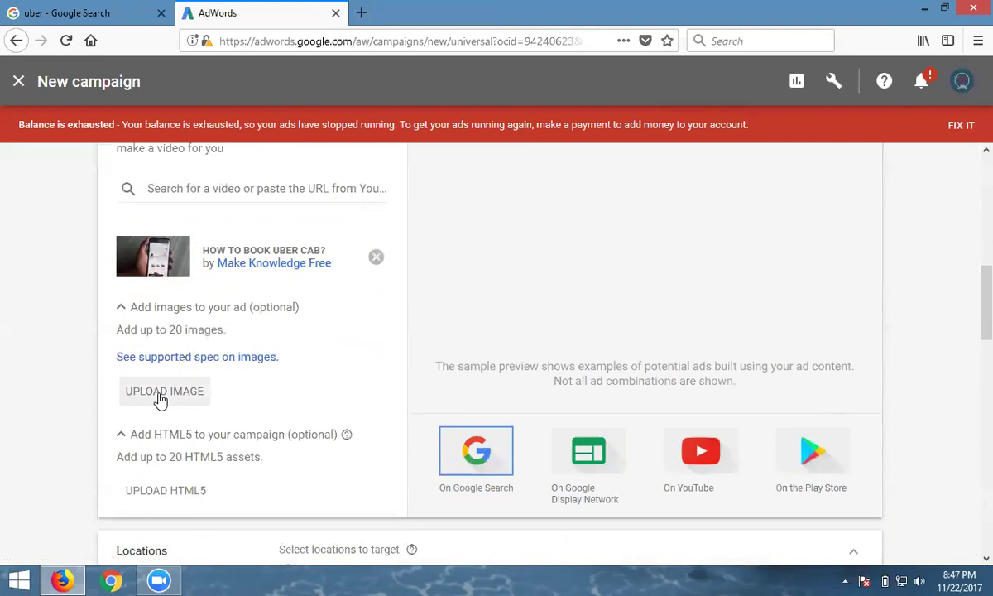
click(174, 365)
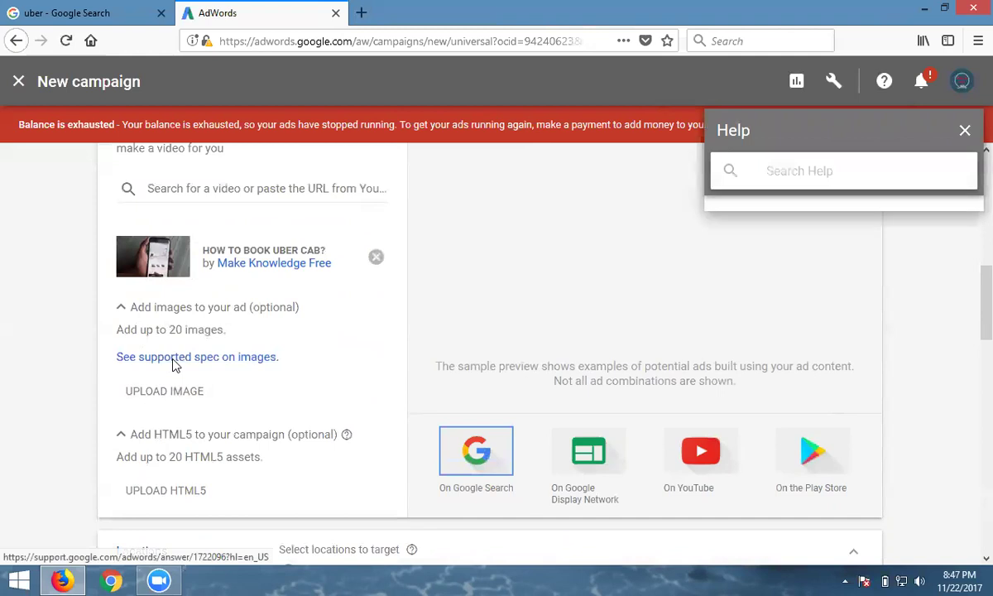
scroll(763, 378, down, 3)
scroll(762, 381, down, 5)
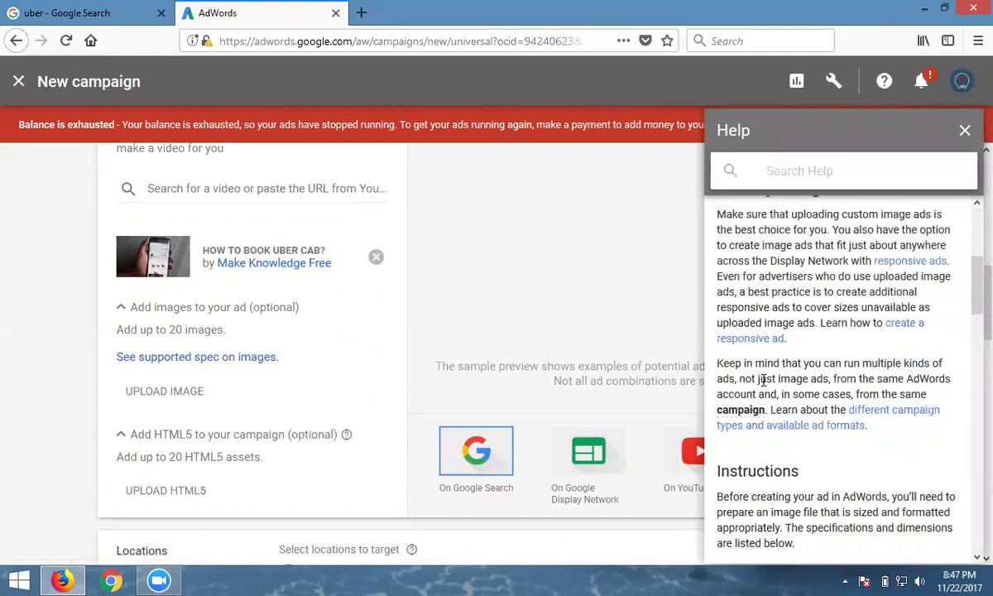
scroll(763, 386, down, 5)
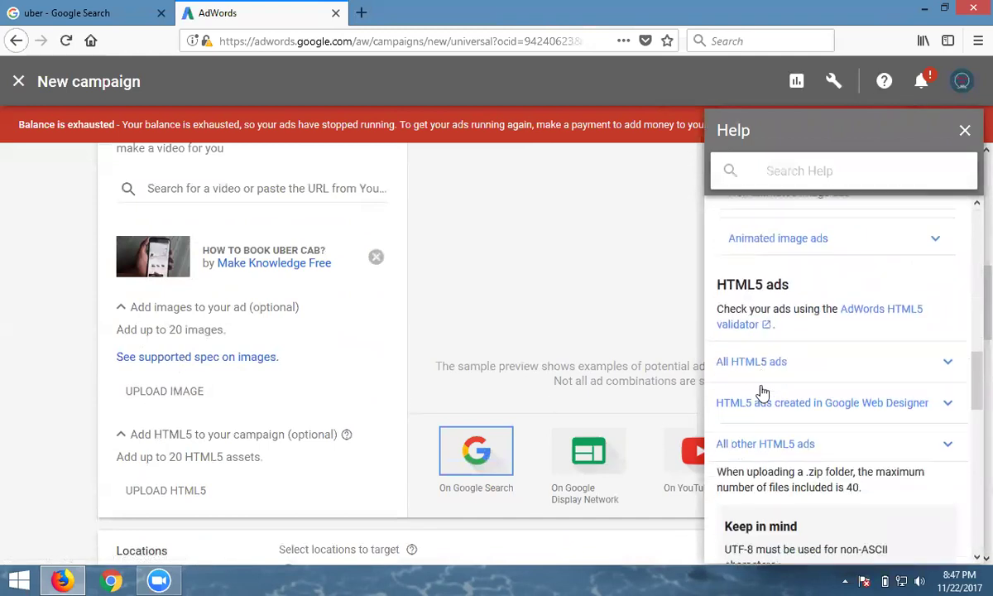
scroll(761, 387, down, 5)
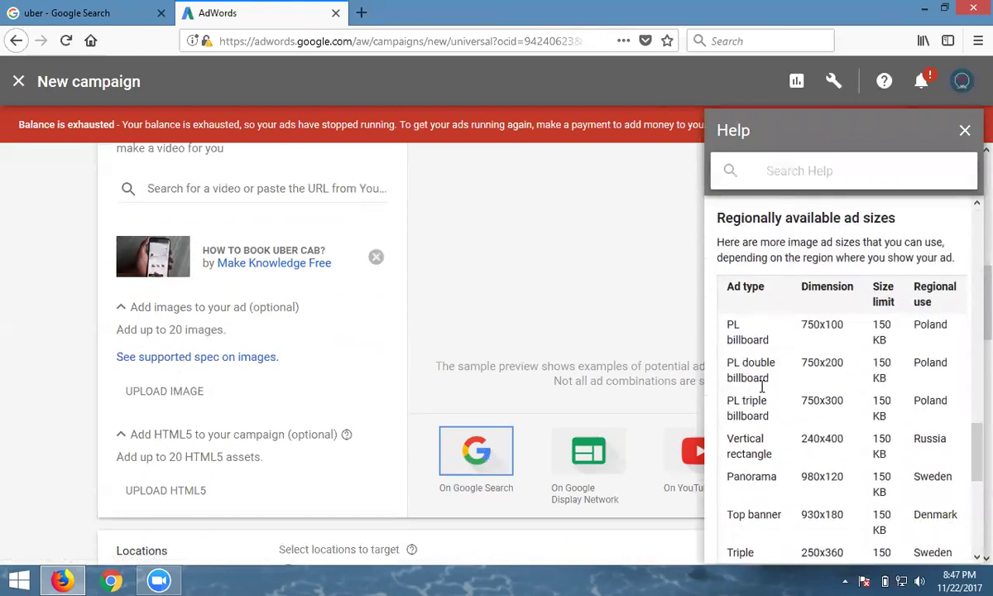
scroll(761, 386, up, 1)
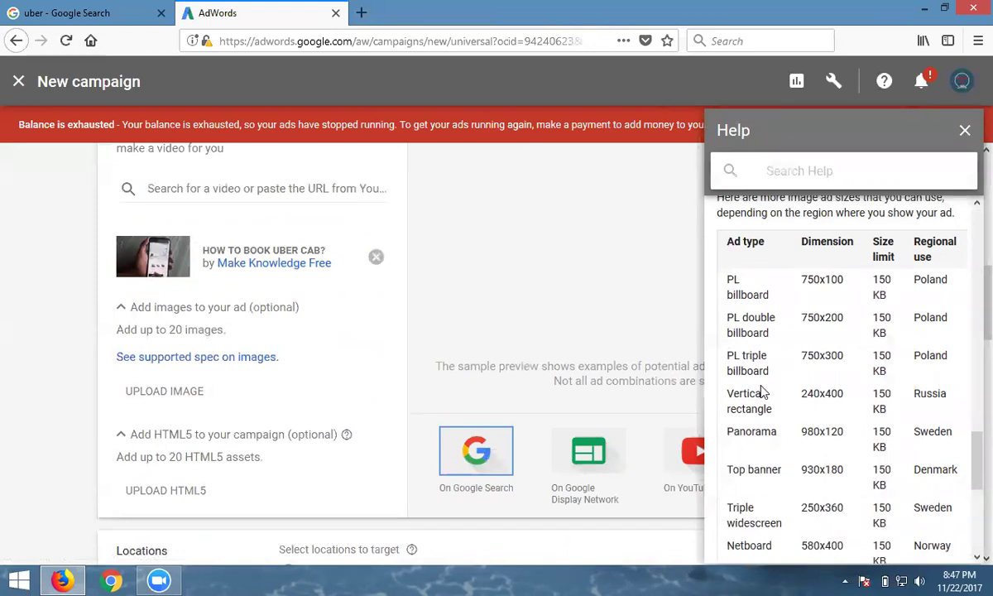
scroll(762, 393, down, 2)
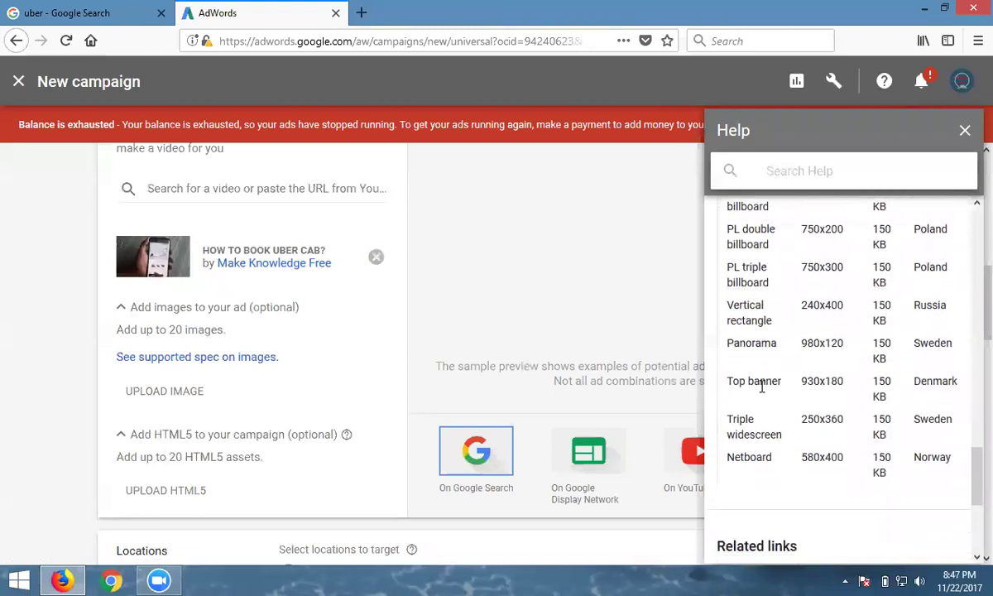
scroll(761, 388, up, 2)
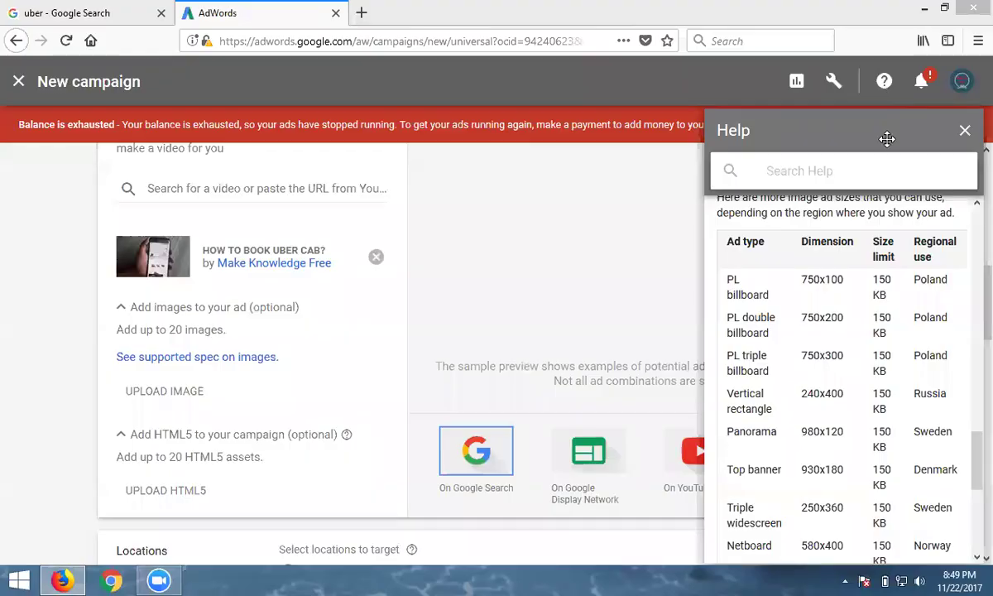
click(964, 130)
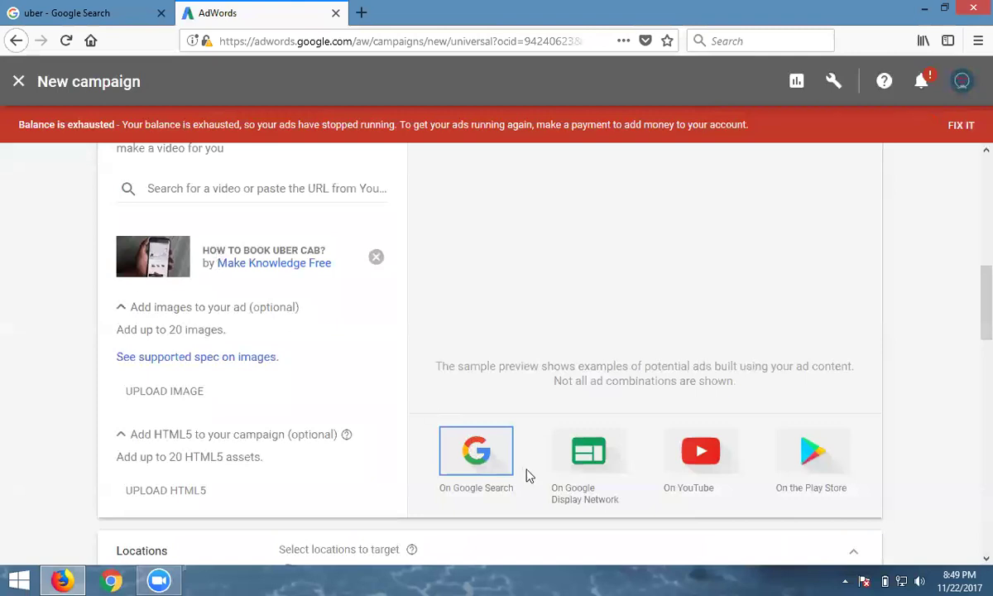
click(582, 456)
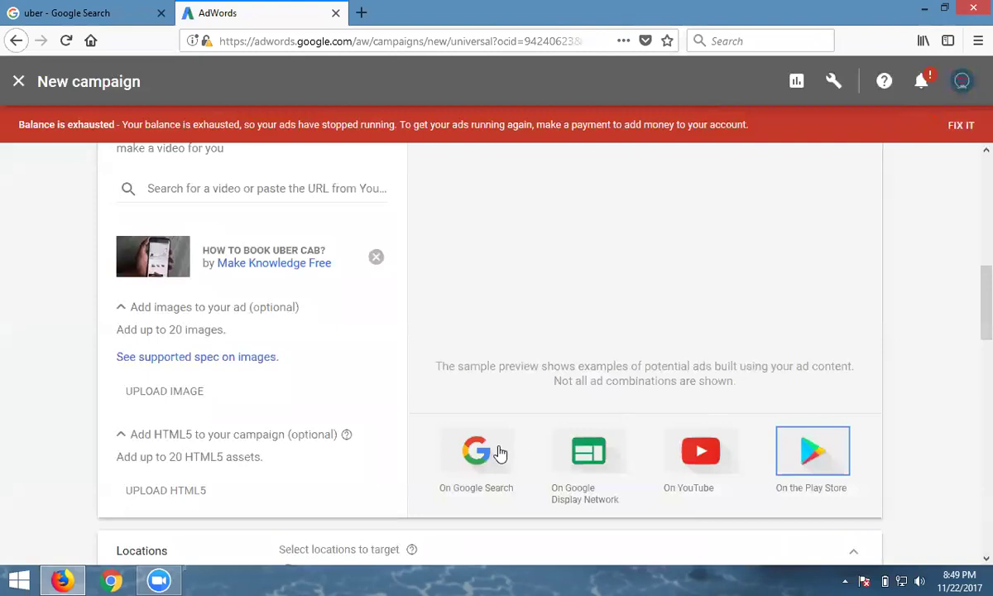
click(488, 452)
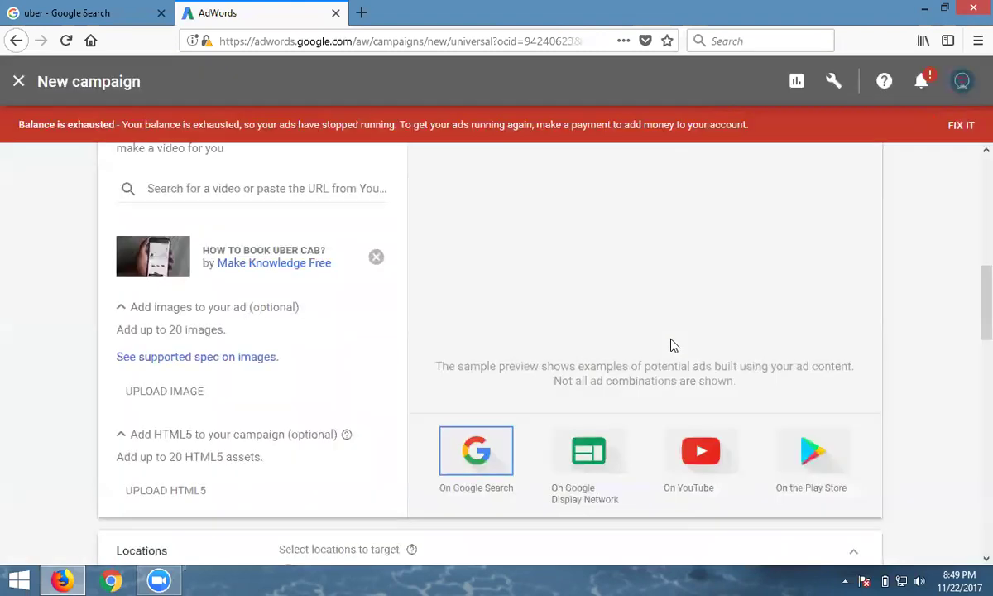
scroll(672, 345, up, 1)
scroll(670, 331, up, 3)
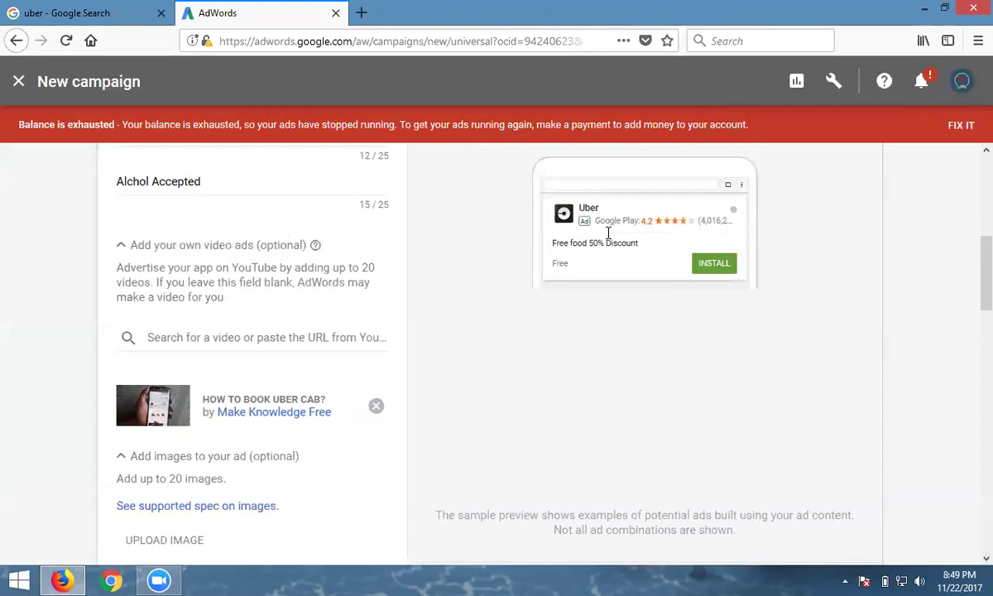
scroll(617, 244, down, 4)
click(584, 452)
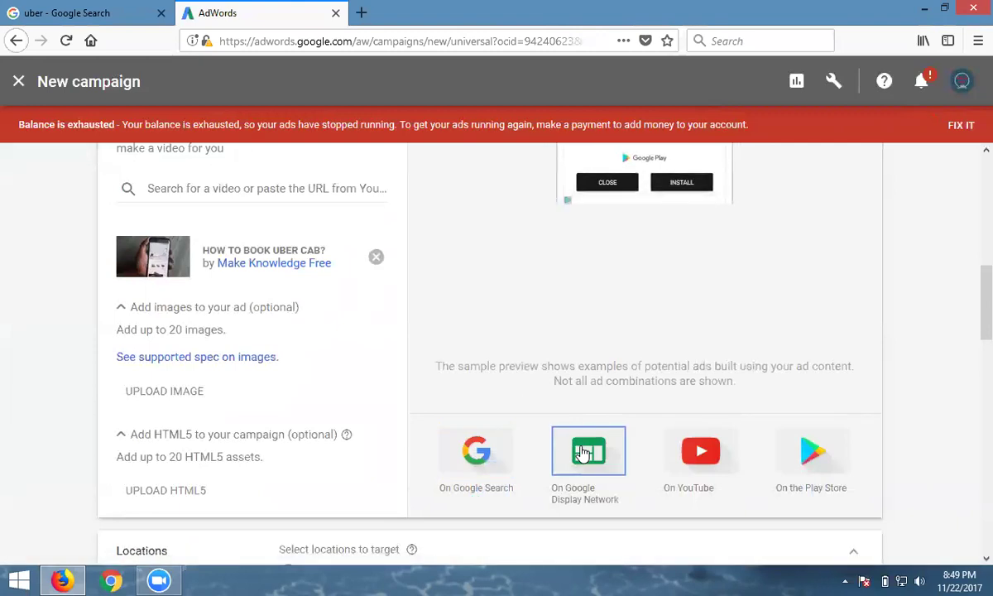
scroll(648, 273, up, 5)
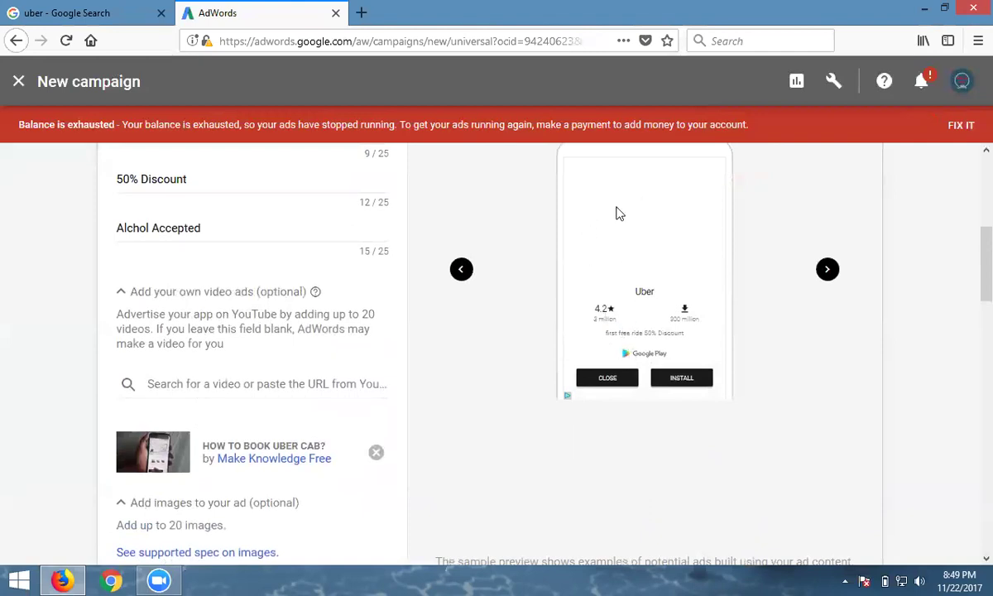
scroll(621, 232, down, 5)
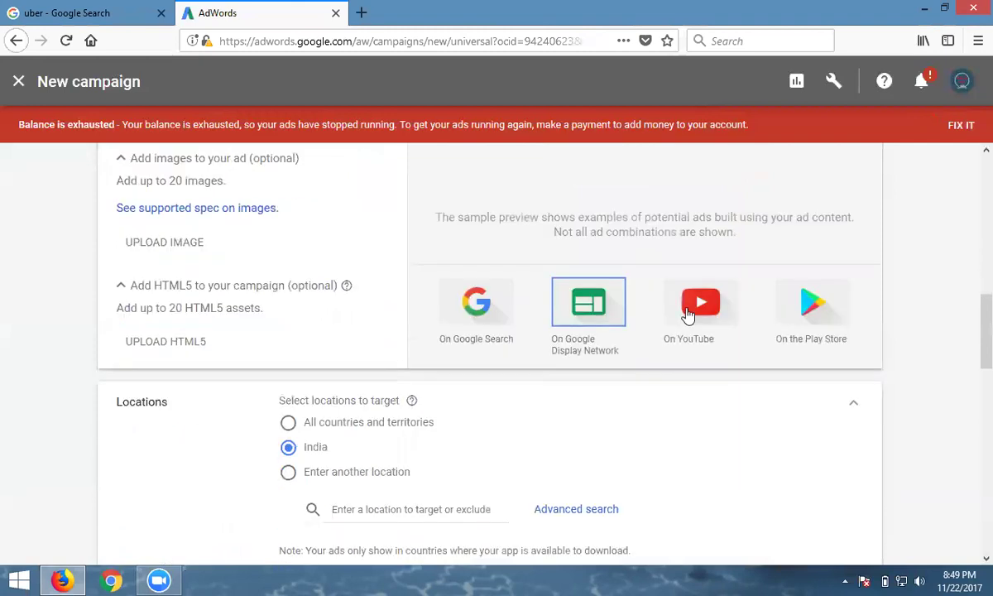
click(688, 316)
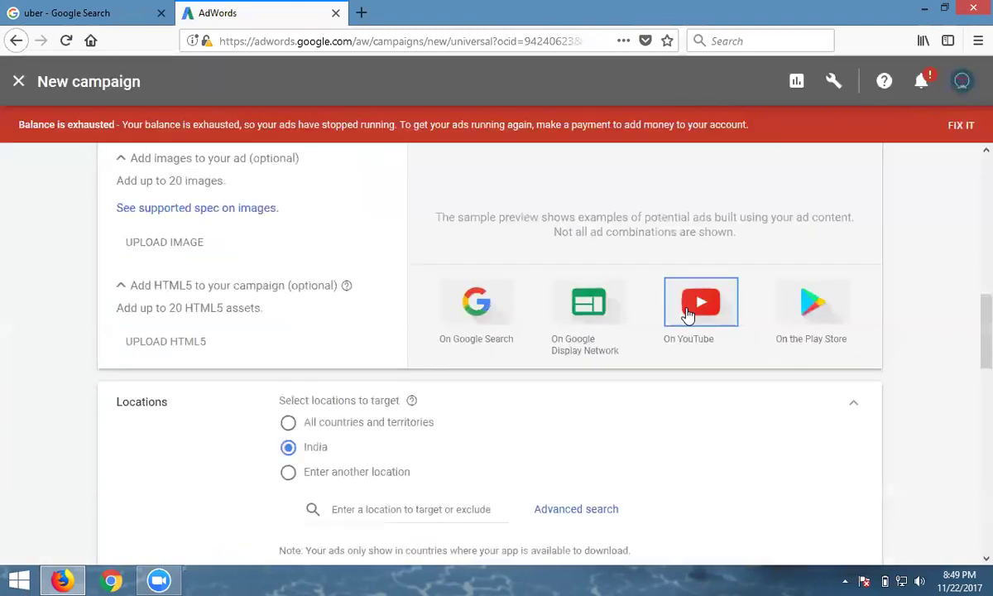
scroll(688, 315, up, 5)
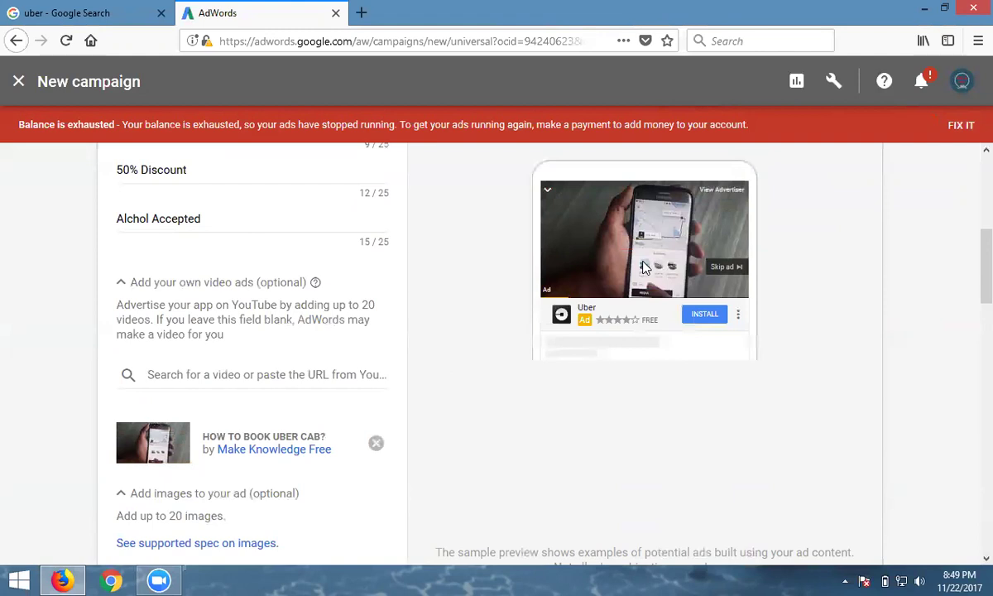
scroll(111, 408, up, 2)
scroll(111, 408, down, 3)
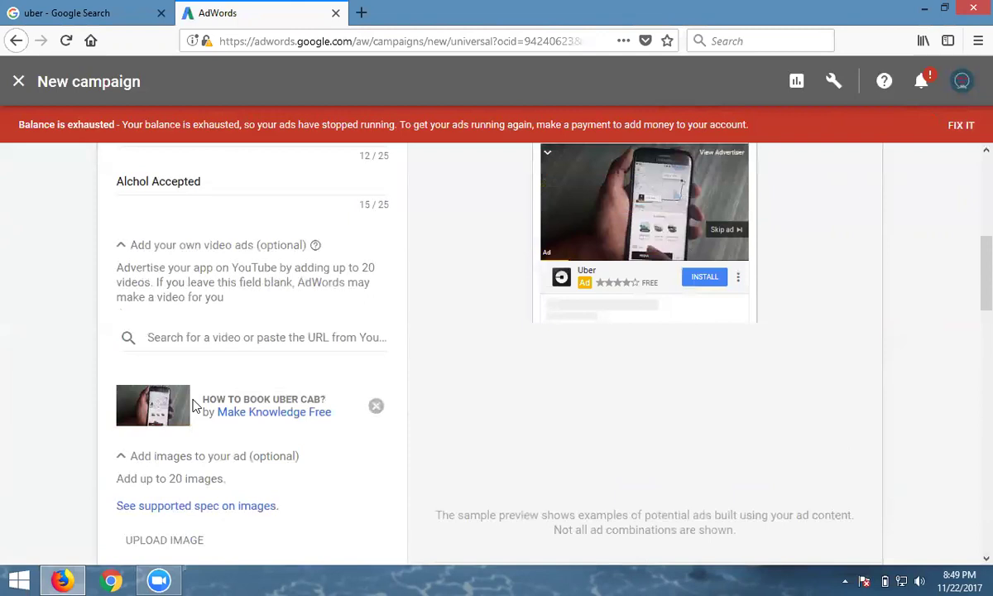
scroll(430, 368, down, 3)
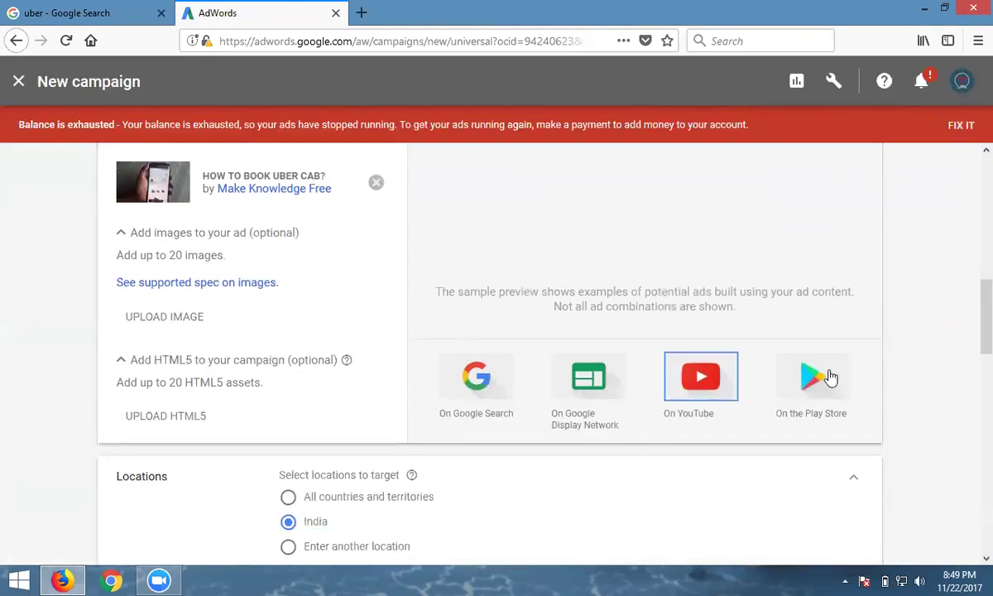
click(830, 377)
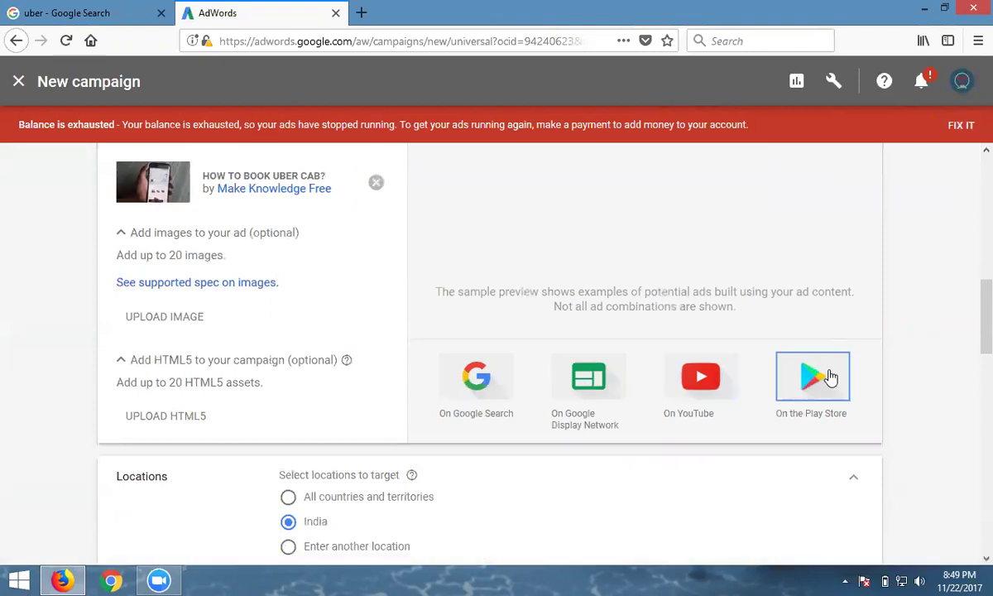
scroll(683, 311, up, 3)
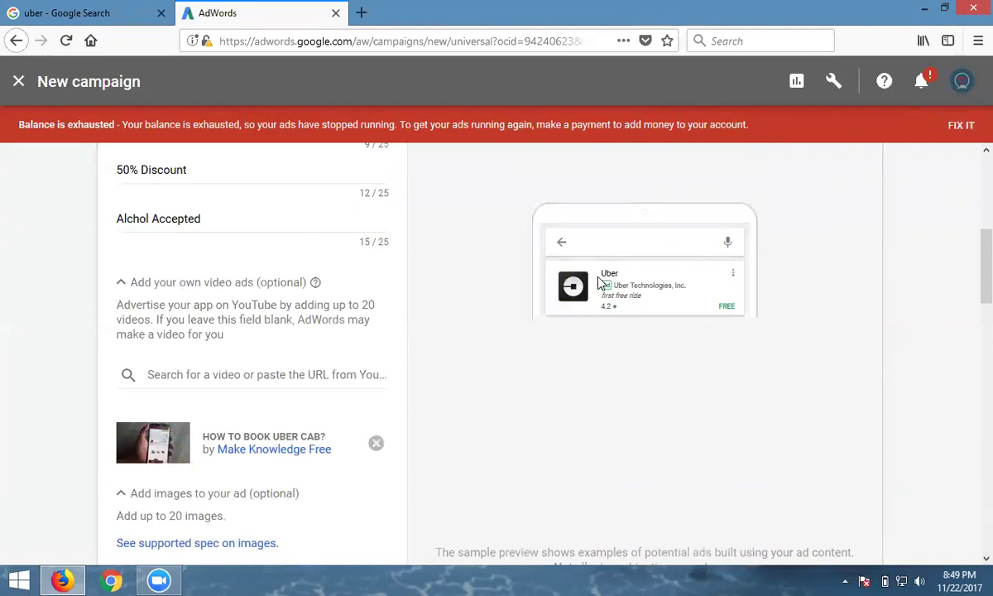
scroll(575, 292, down, 3)
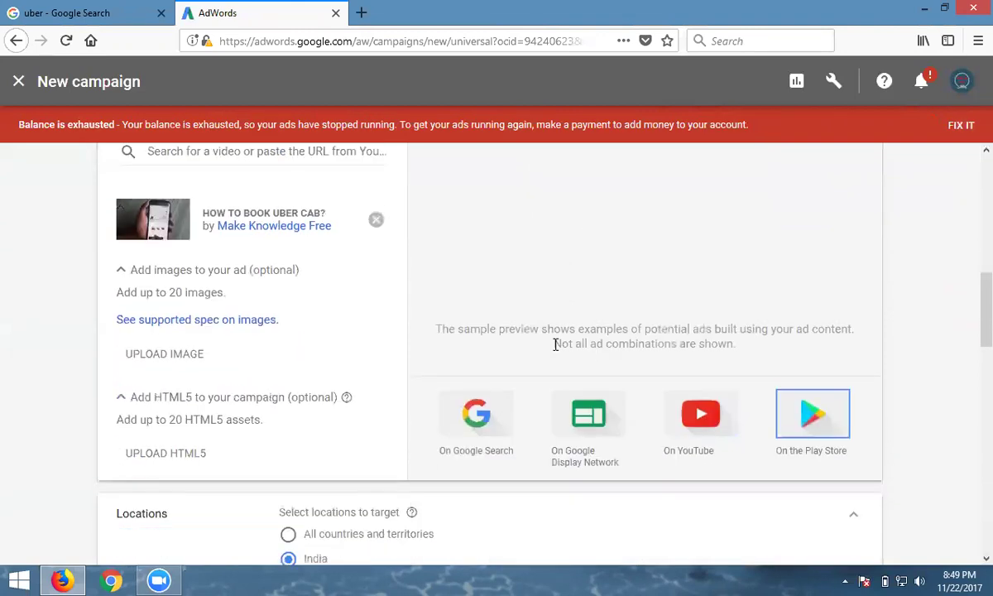
click(487, 414)
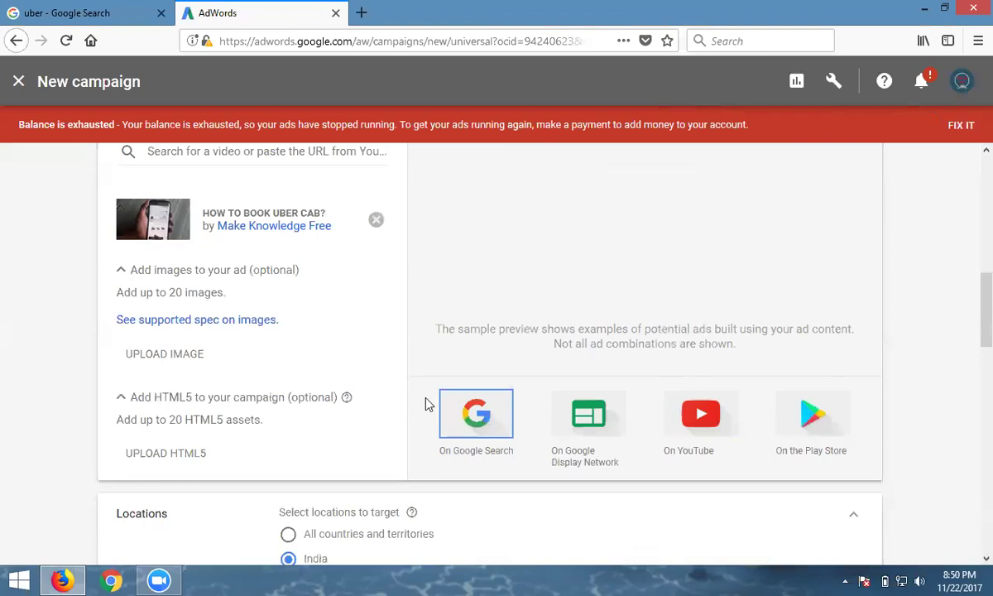
scroll(299, 317, down, 1)
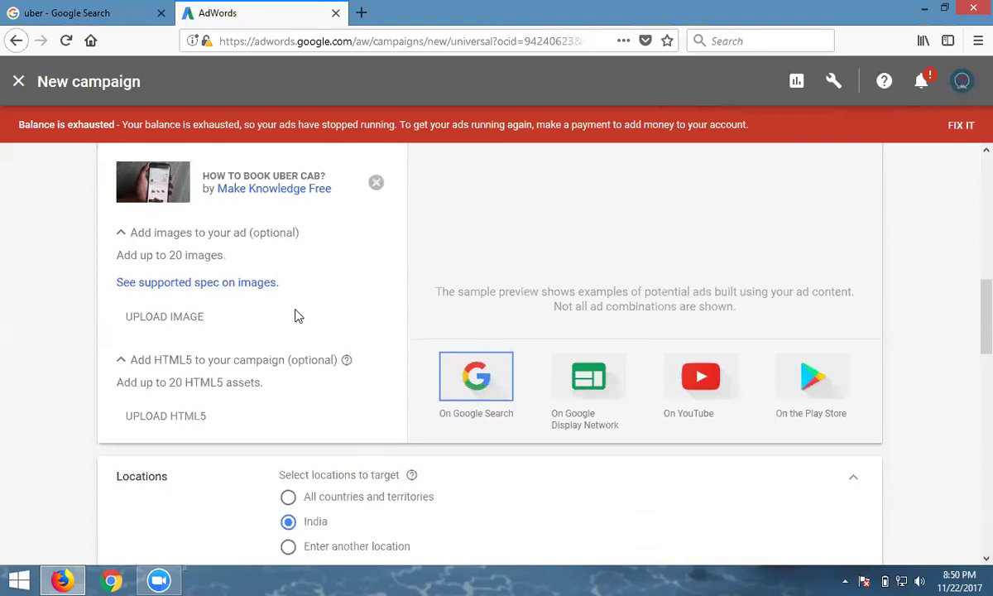
- Search 'hyderabad' and target the city Hyderabad, Telangana, India
scroll(285, 341, down, 3)
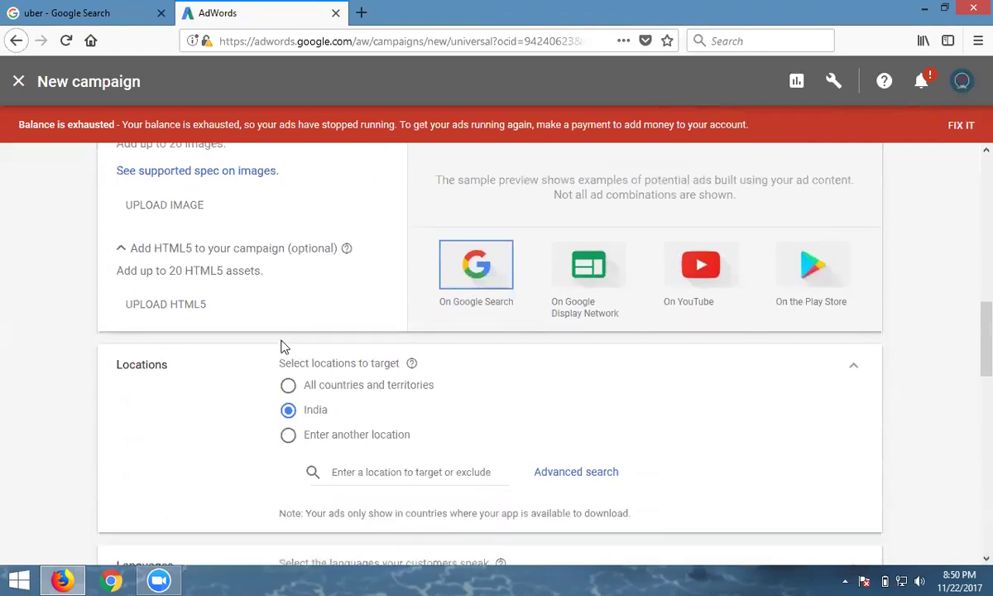
click(361, 472)
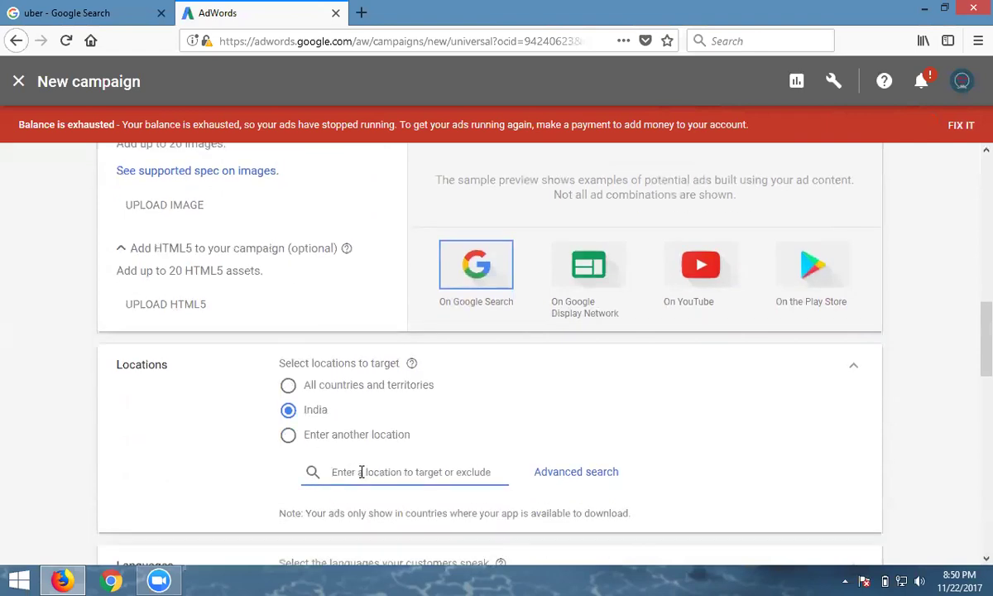
text(hyd)
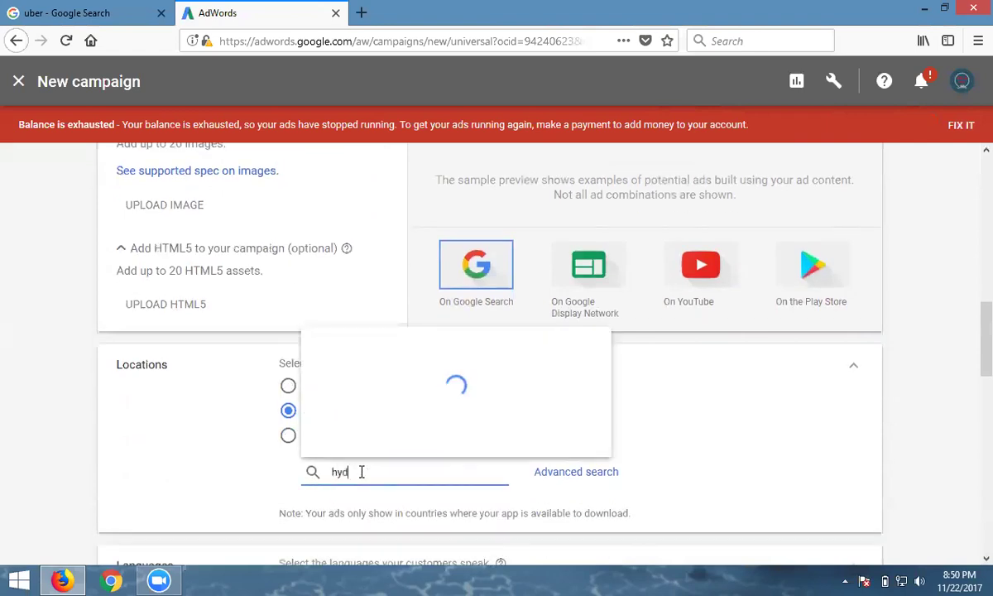
text(erabad)
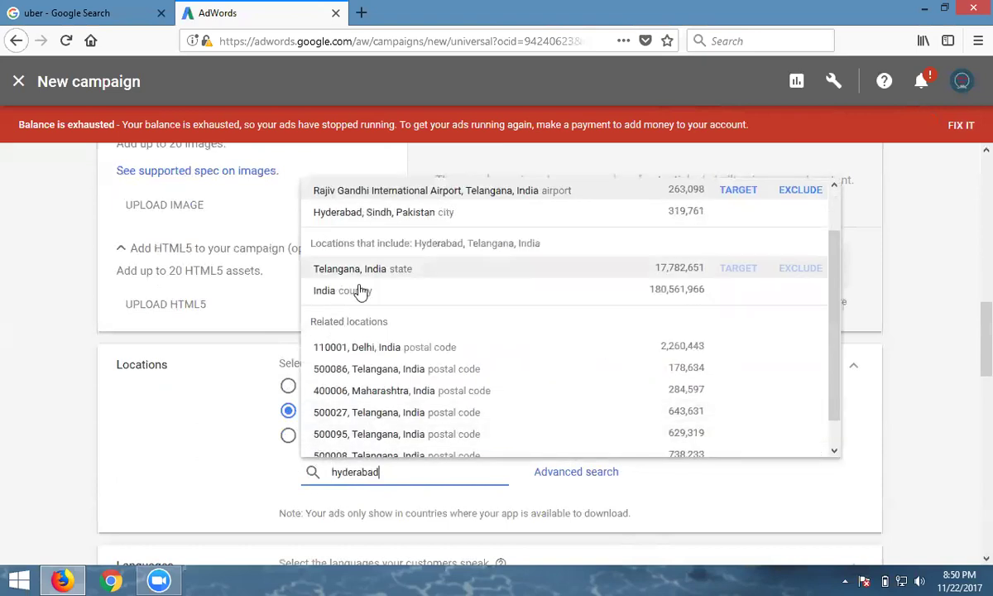
scroll(360, 287, up, 2)
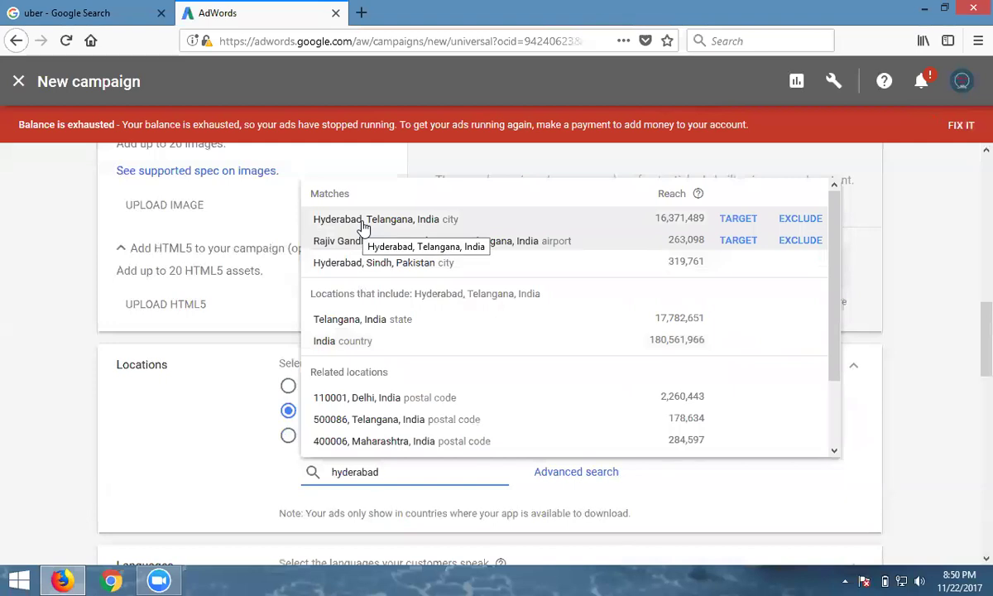
click(362, 228)
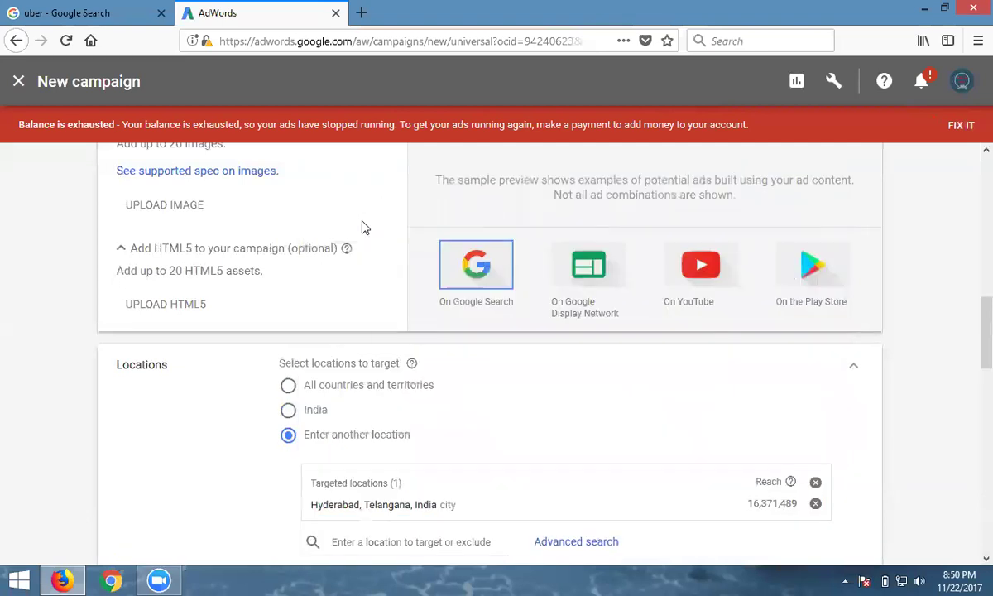
scroll(382, 296, down, 5)
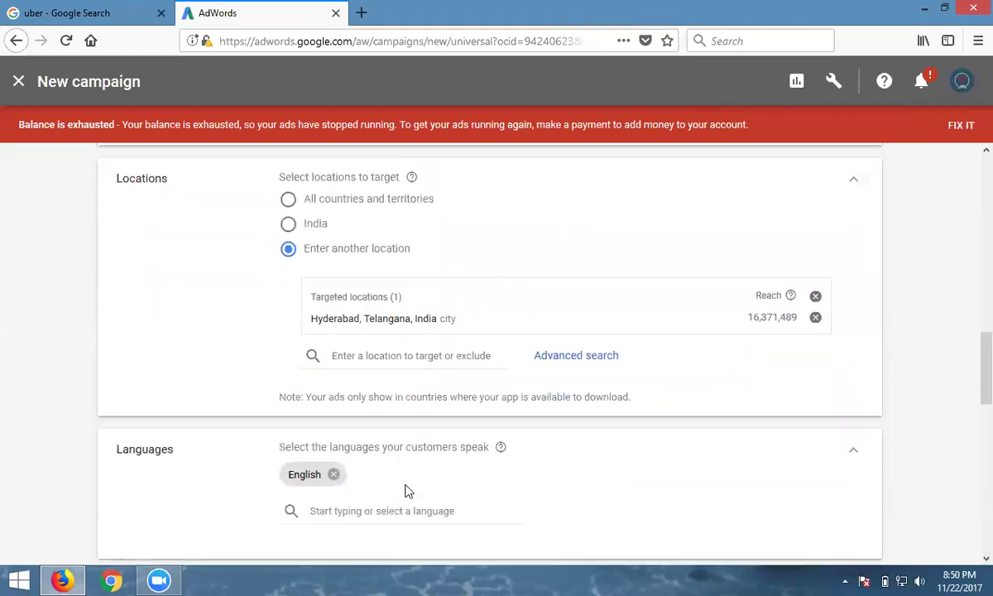
scroll(355, 391, down, 4)
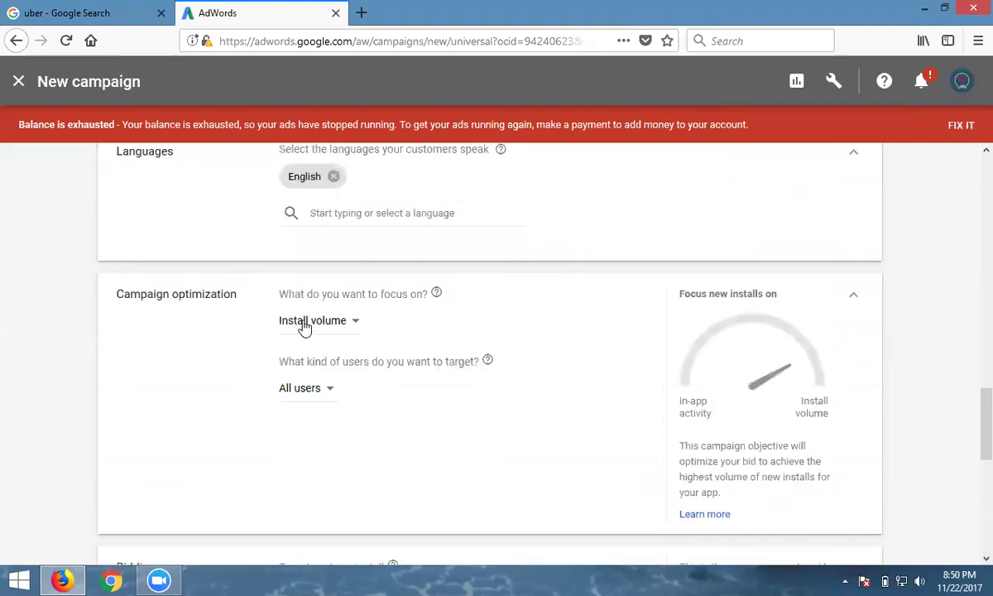
click(305, 327)
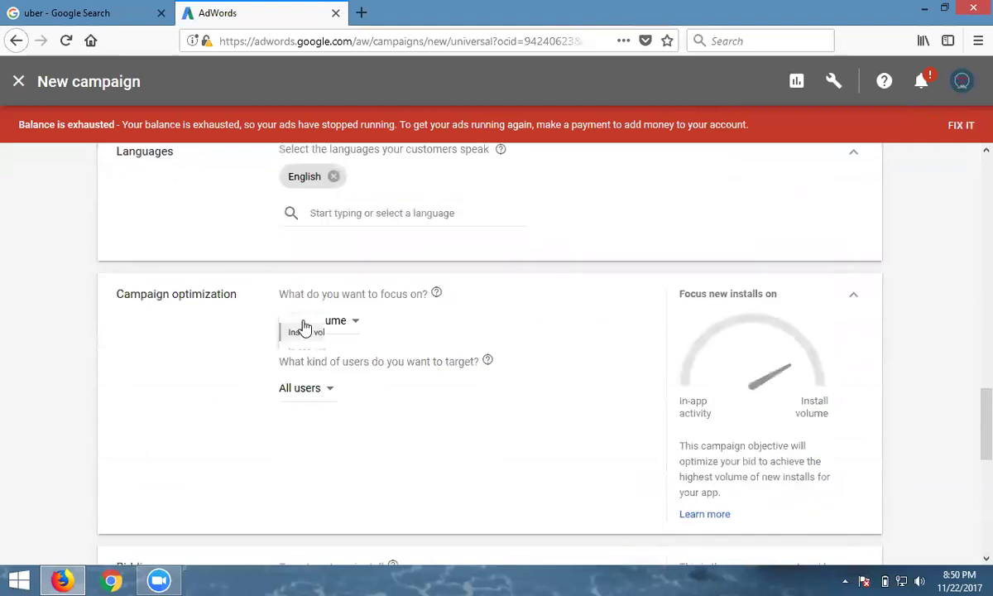
mouse_move(312, 373)
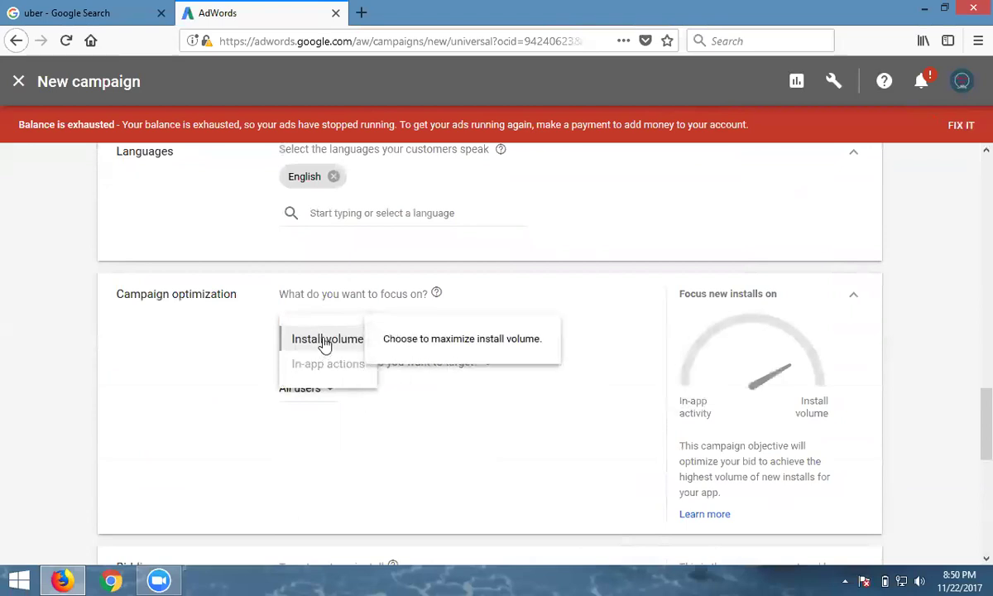
click(324, 345)
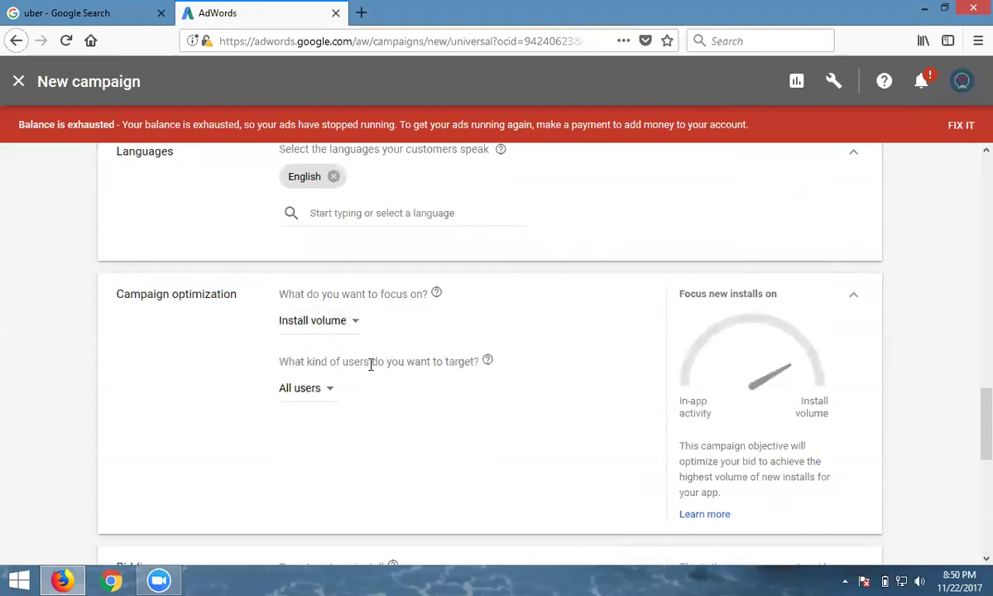
click(322, 391)
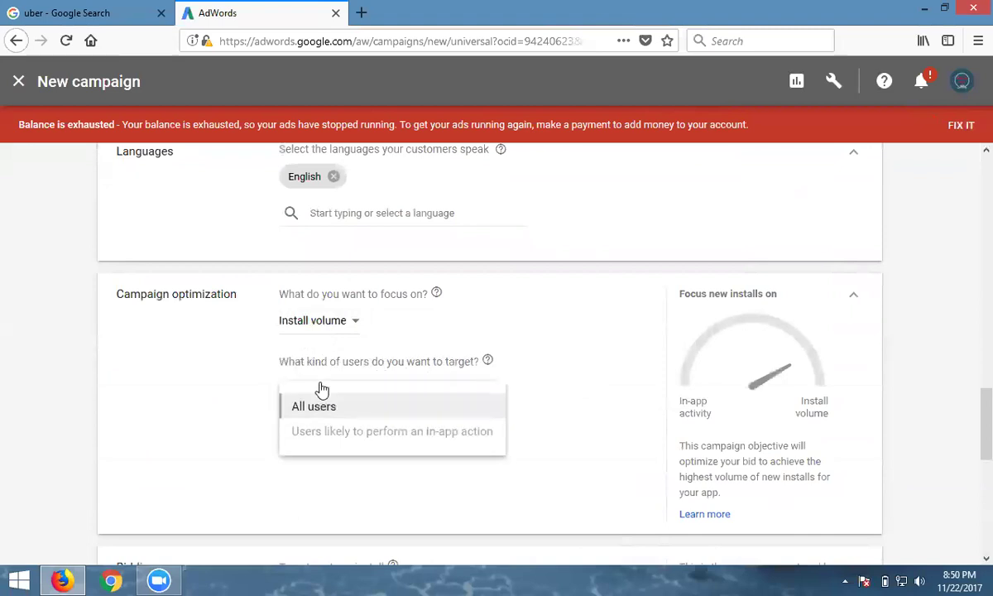
mouse_move(334, 445)
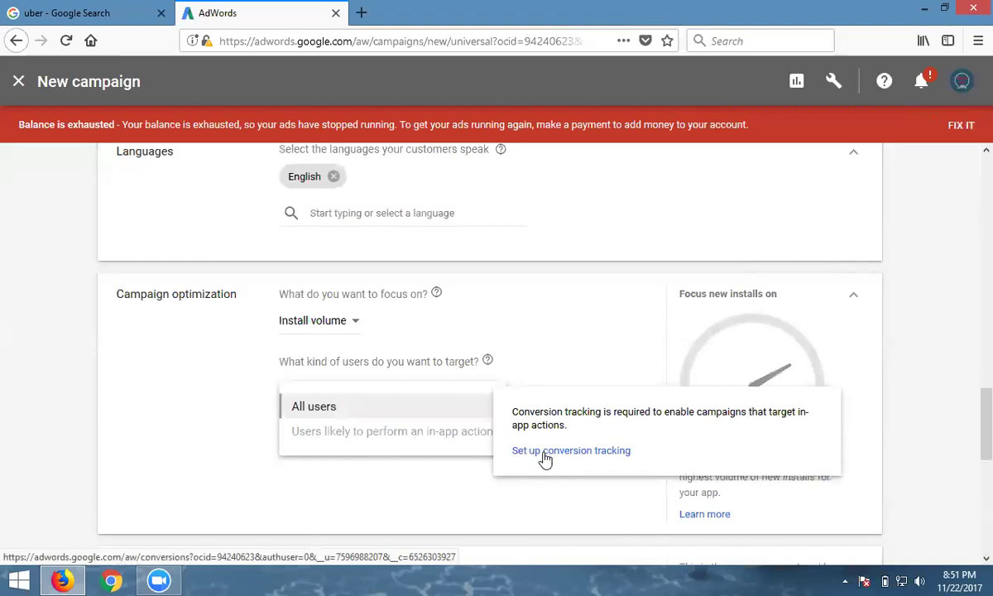
click(211, 392)
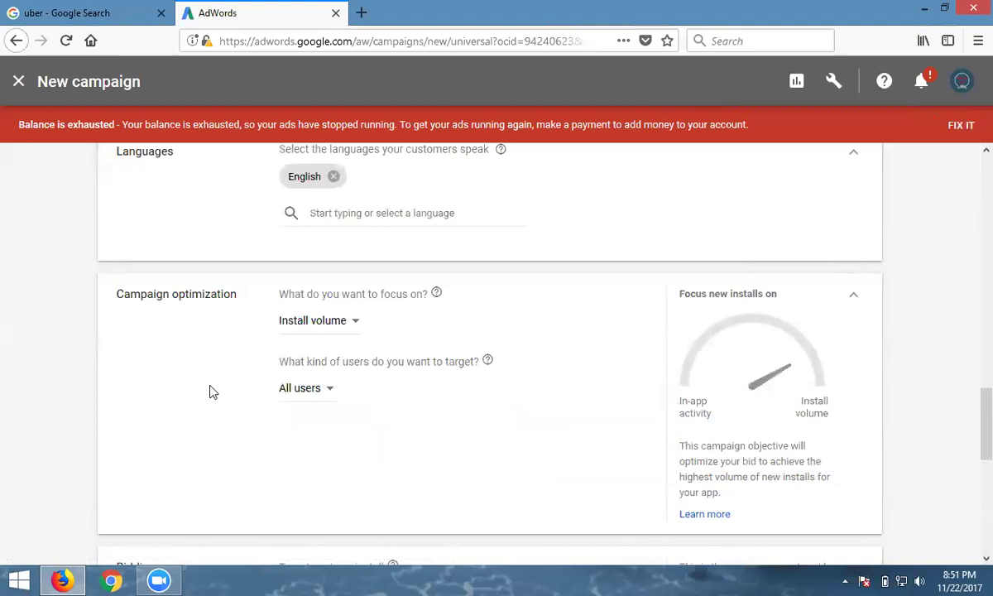
scroll(211, 391, down, 3)
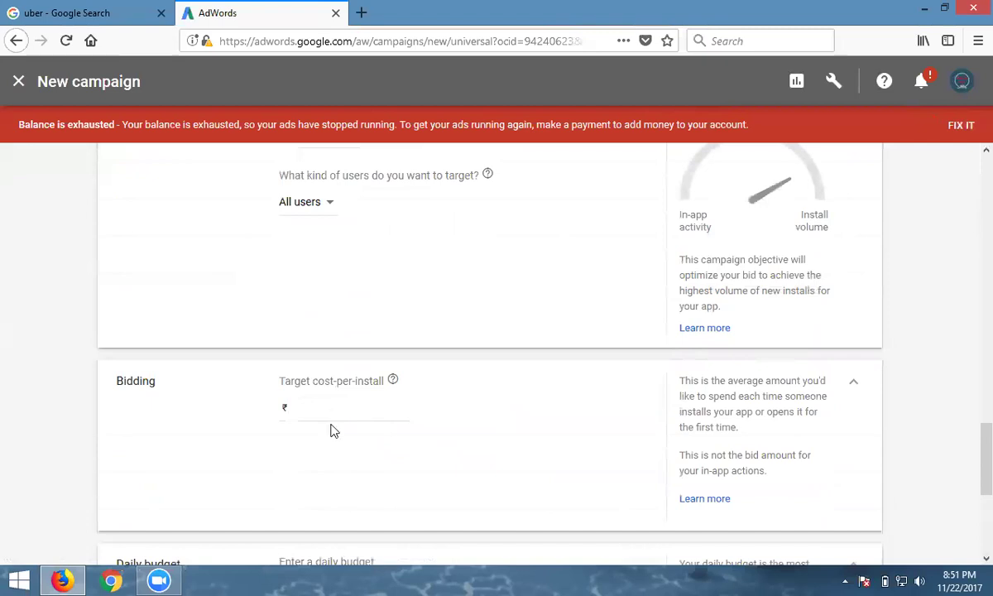
- Set the target cost-per-install to ₹10
click(332, 412)
text(10)
scroll(334, 413, down, 3)
- Enter a daily budget of ₹500, correcting the mistyped digits
click(330, 431)
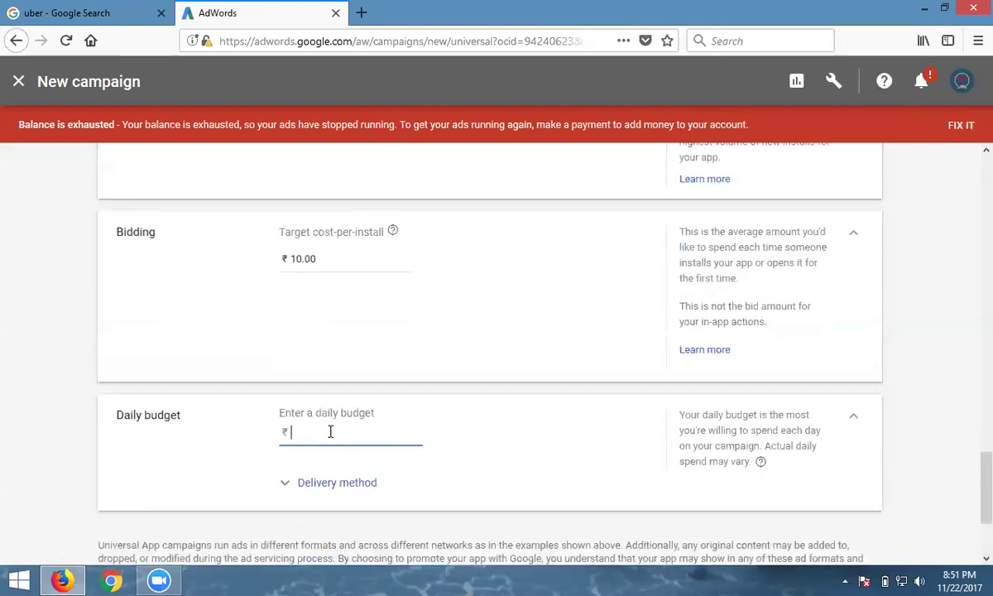
text(500)
click(299, 432)
key(BackSpace)
text(200)
key(BackSpace)
key(Delete)
key(BackSpace)
text(5)
scroll(296, 432, down, 3)
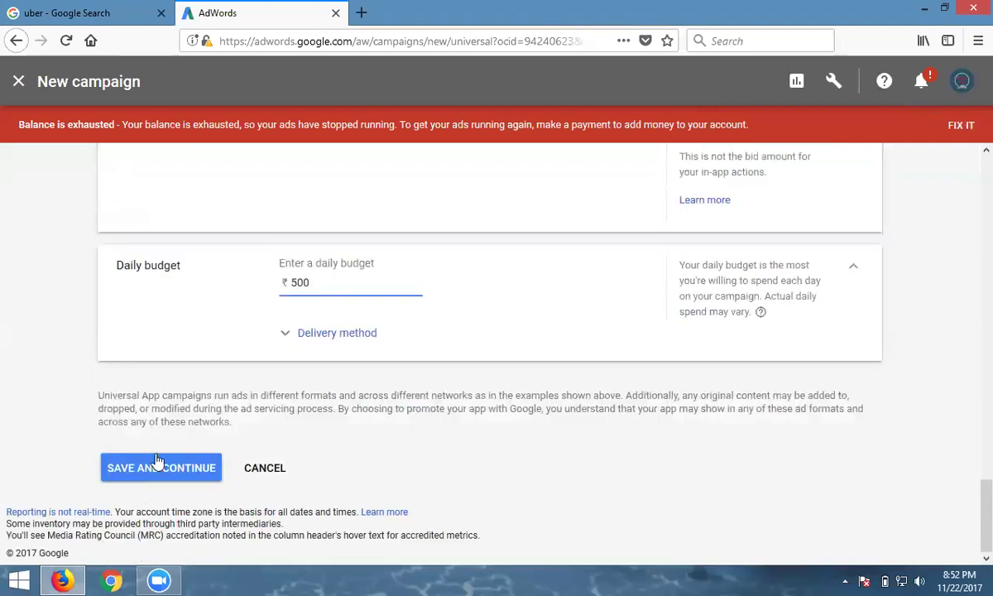
- Try Accelerated budget delivery, revert to Standard, and attempt to save the settings
click(156, 468)
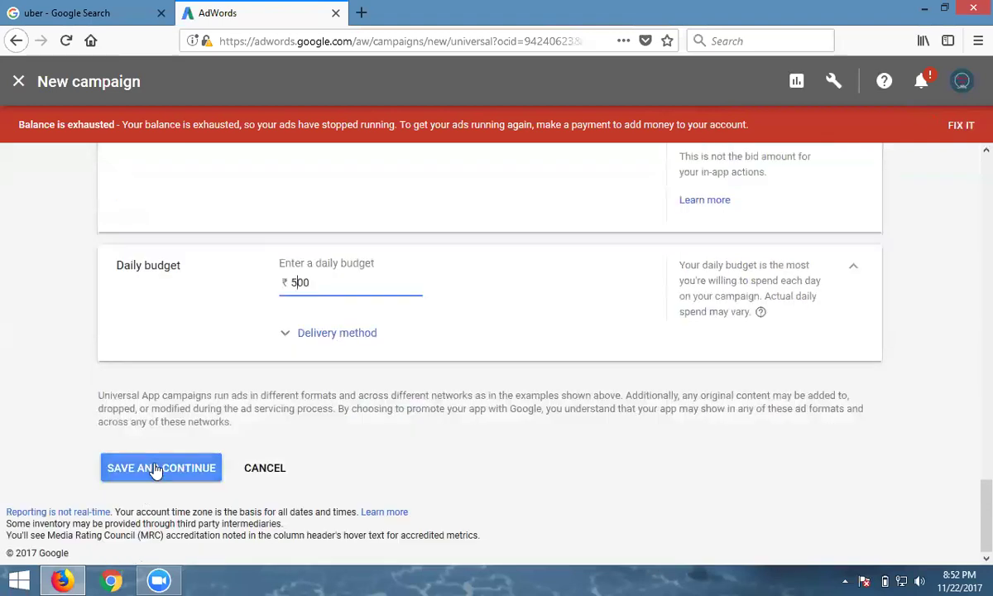
click(287, 337)
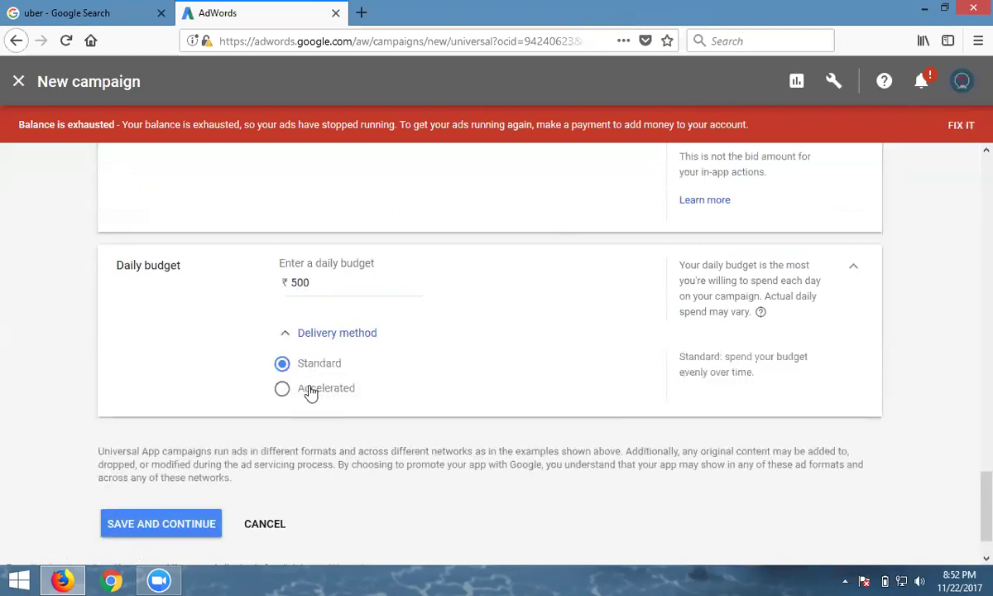
click(310, 392)
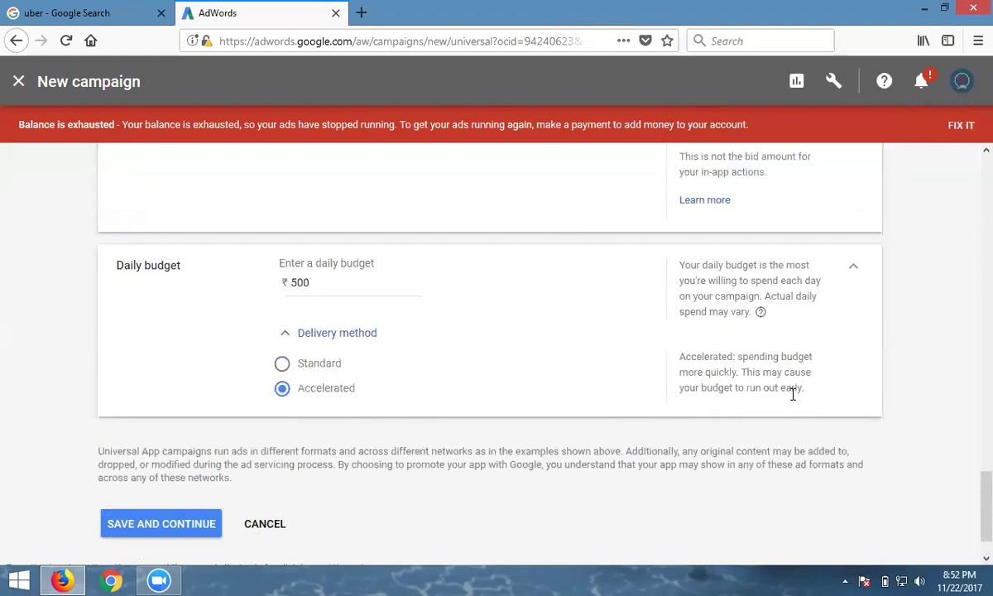
click(282, 363)
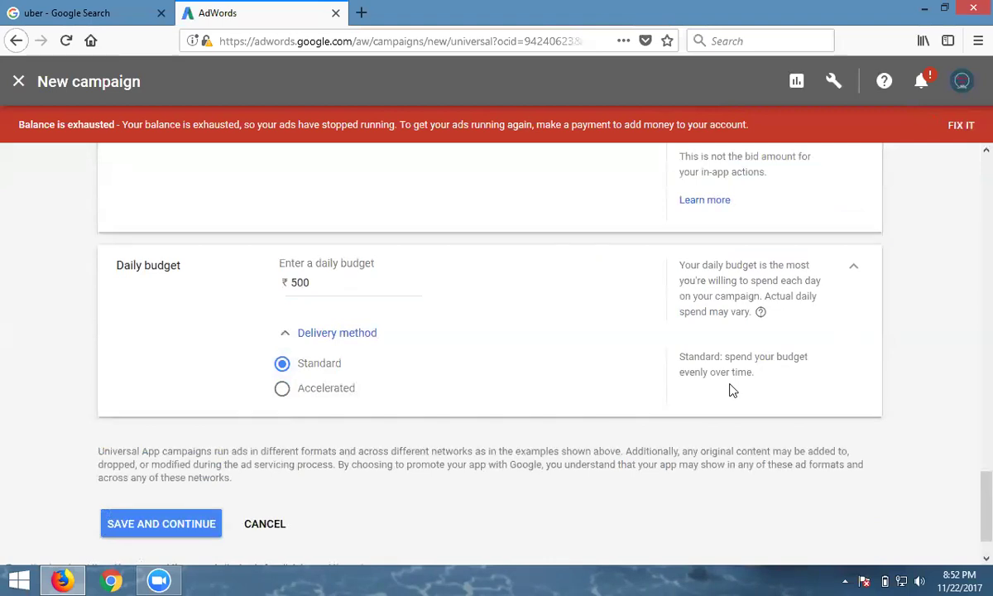
click(155, 530)
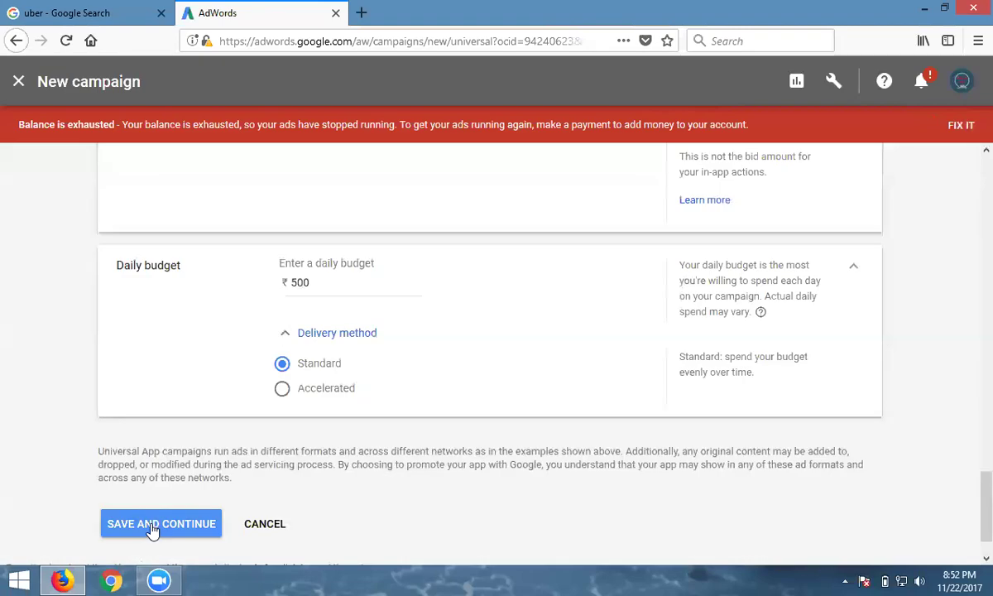
- Save and finish creating the campaign to reach the 'Congratulations! Your campaign is ready' summary
click(152, 528)
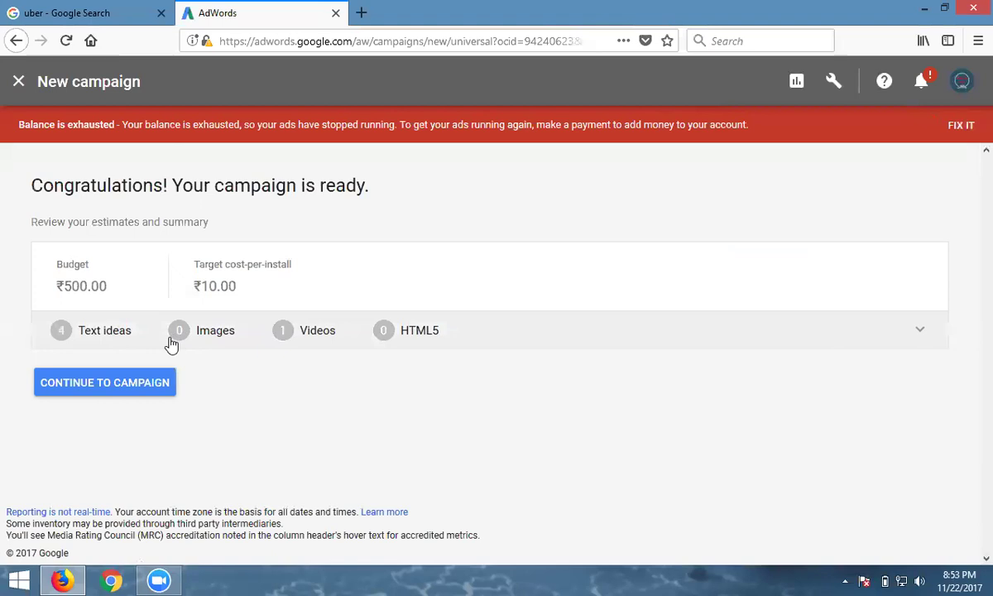
- Go to the uber mobile ad campaign page and review its ₹500.00/day Enabled status
click(105, 386)
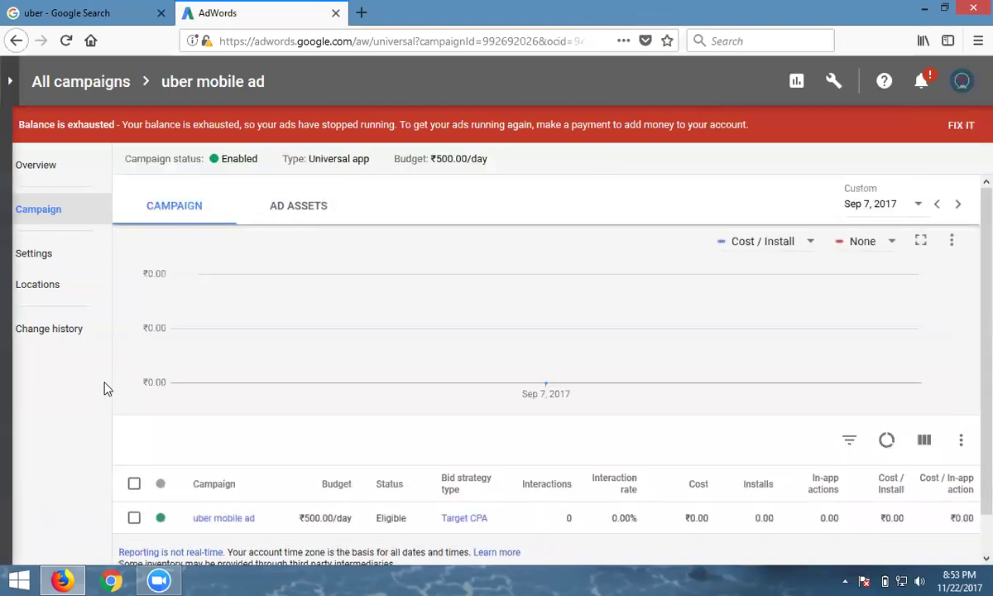
scroll(246, 321, down, 1)
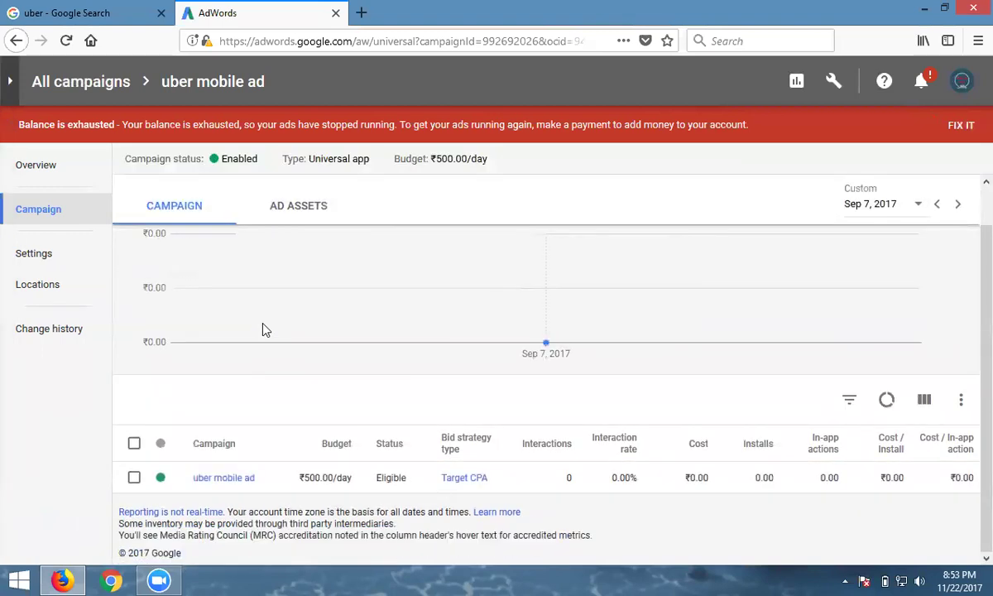
- Open the Target CPA bid strategy report showing Learning status and ₹10.00 target CPA
click(466, 485)
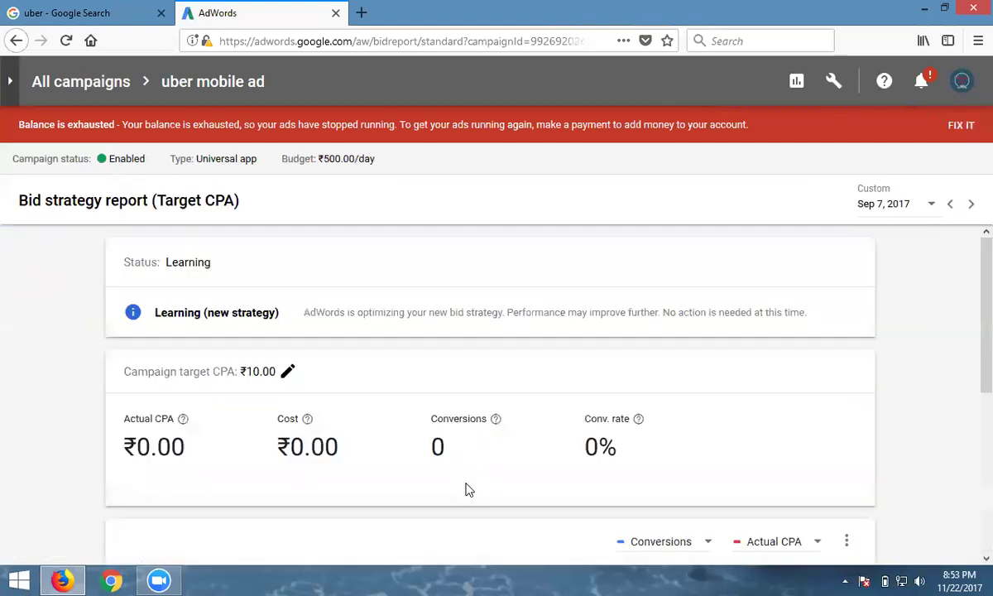
scroll(419, 397, down, 4)
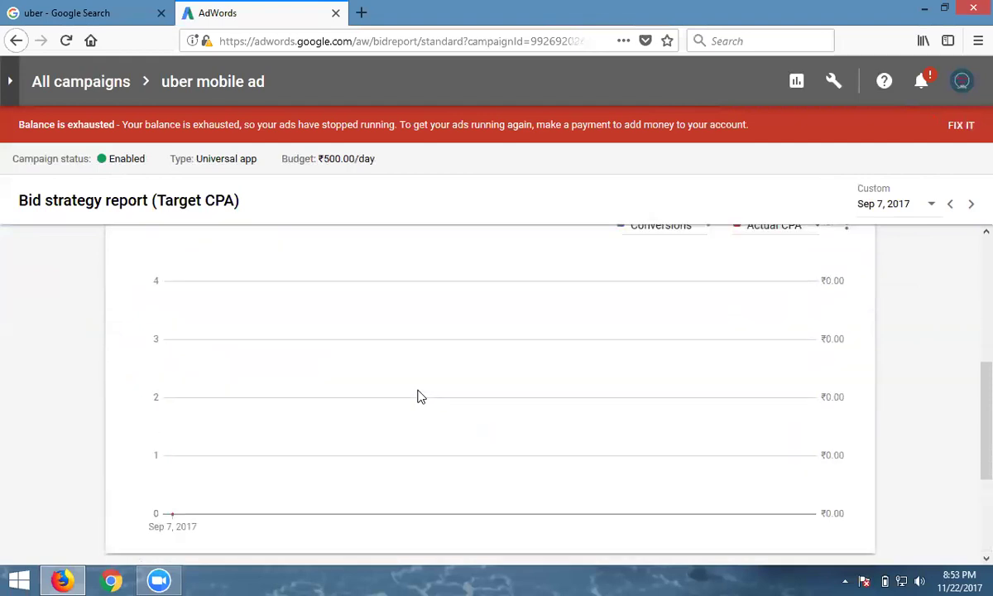
scroll(419, 397, up, 4)
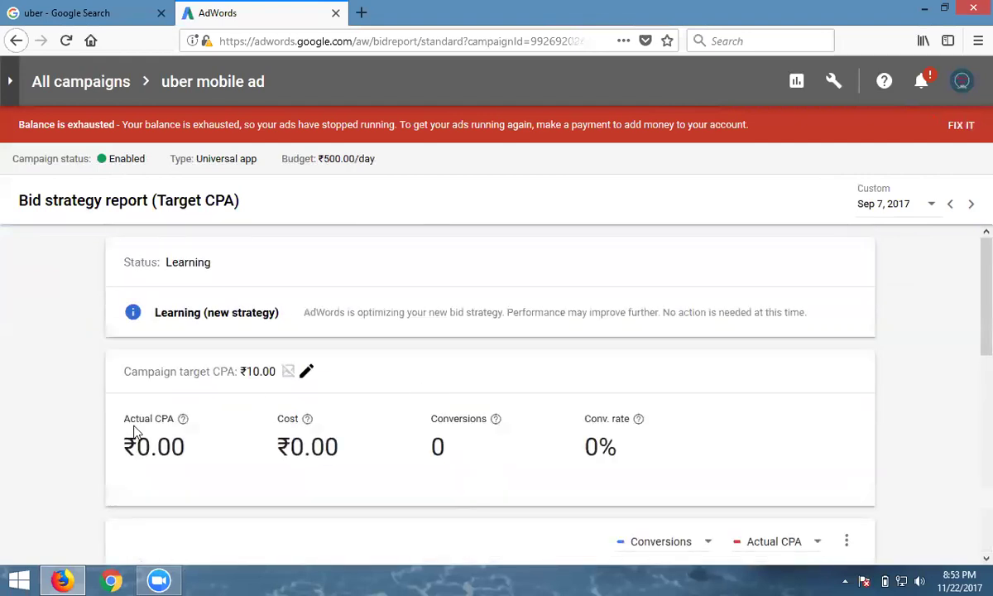